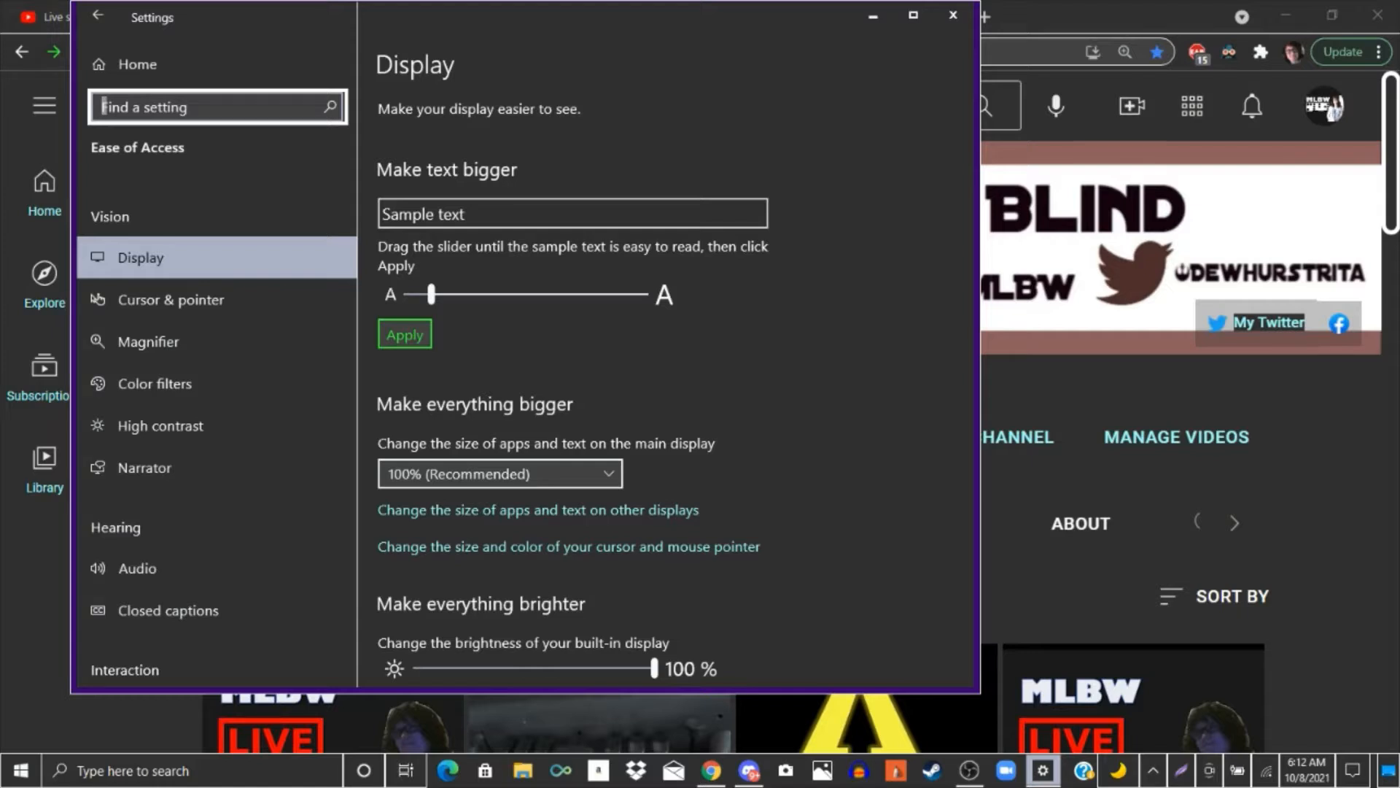
Review the Vision categories in the Ease of Access list, from Display through Narrator
{"action": "key", "text": "Down"}
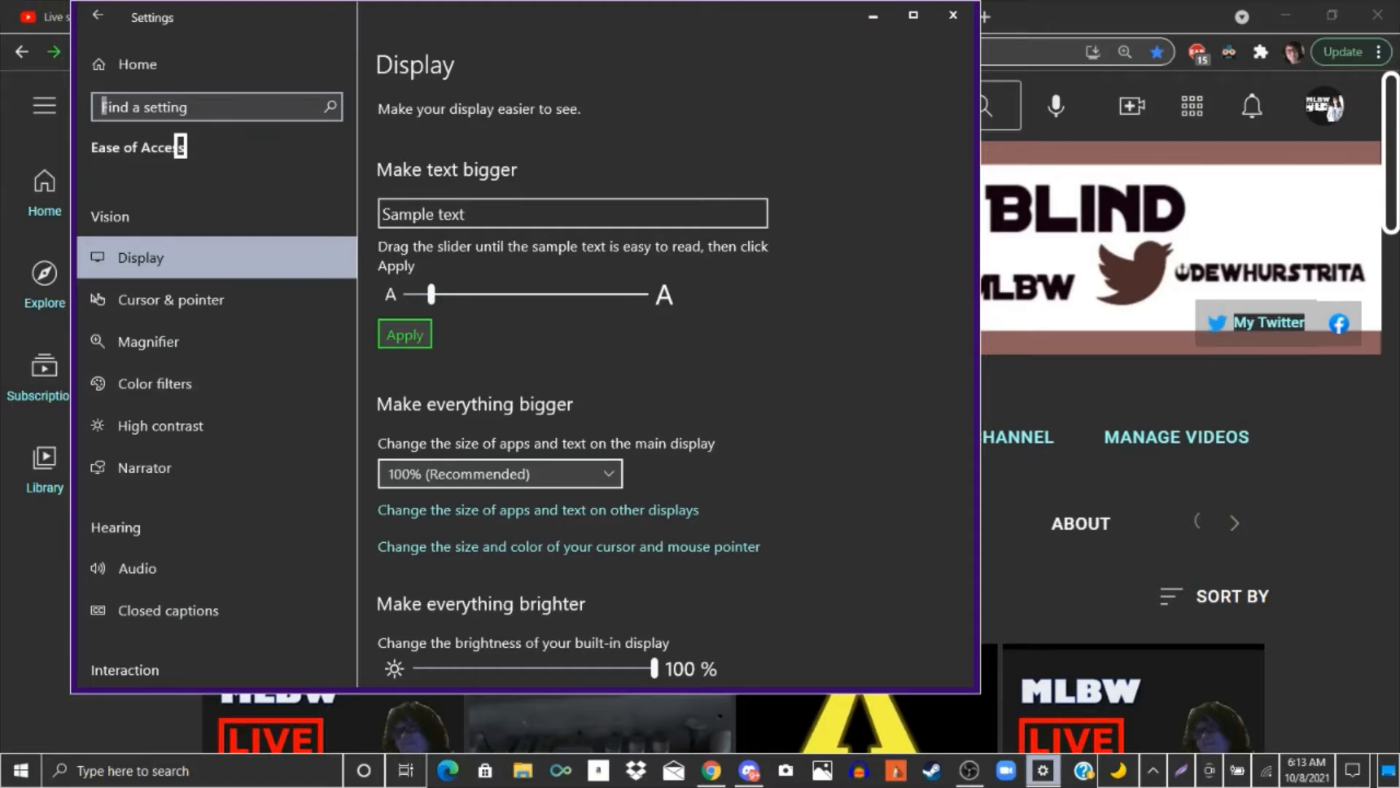
{"action": "key", "text": "Tab"}
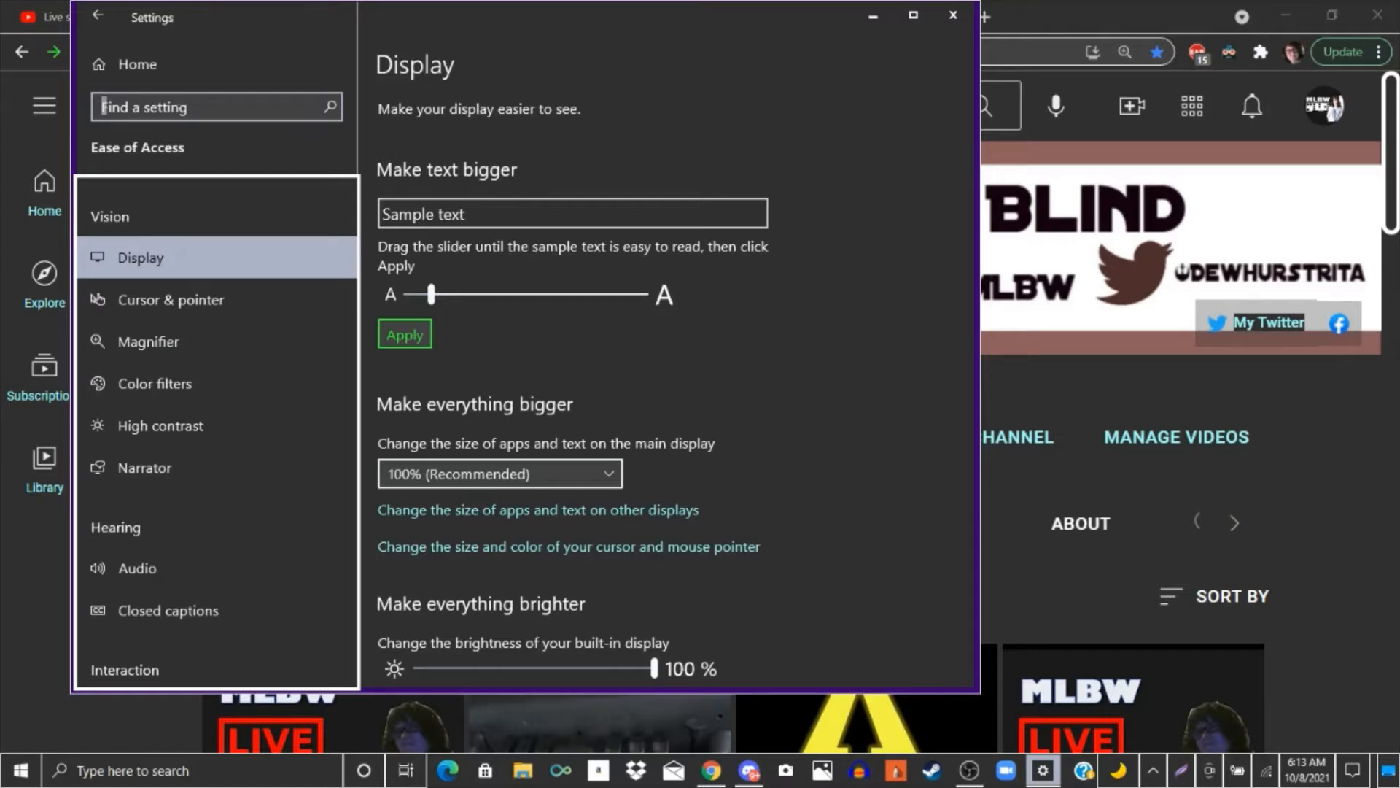
{"action": "key", "text": "Down"}
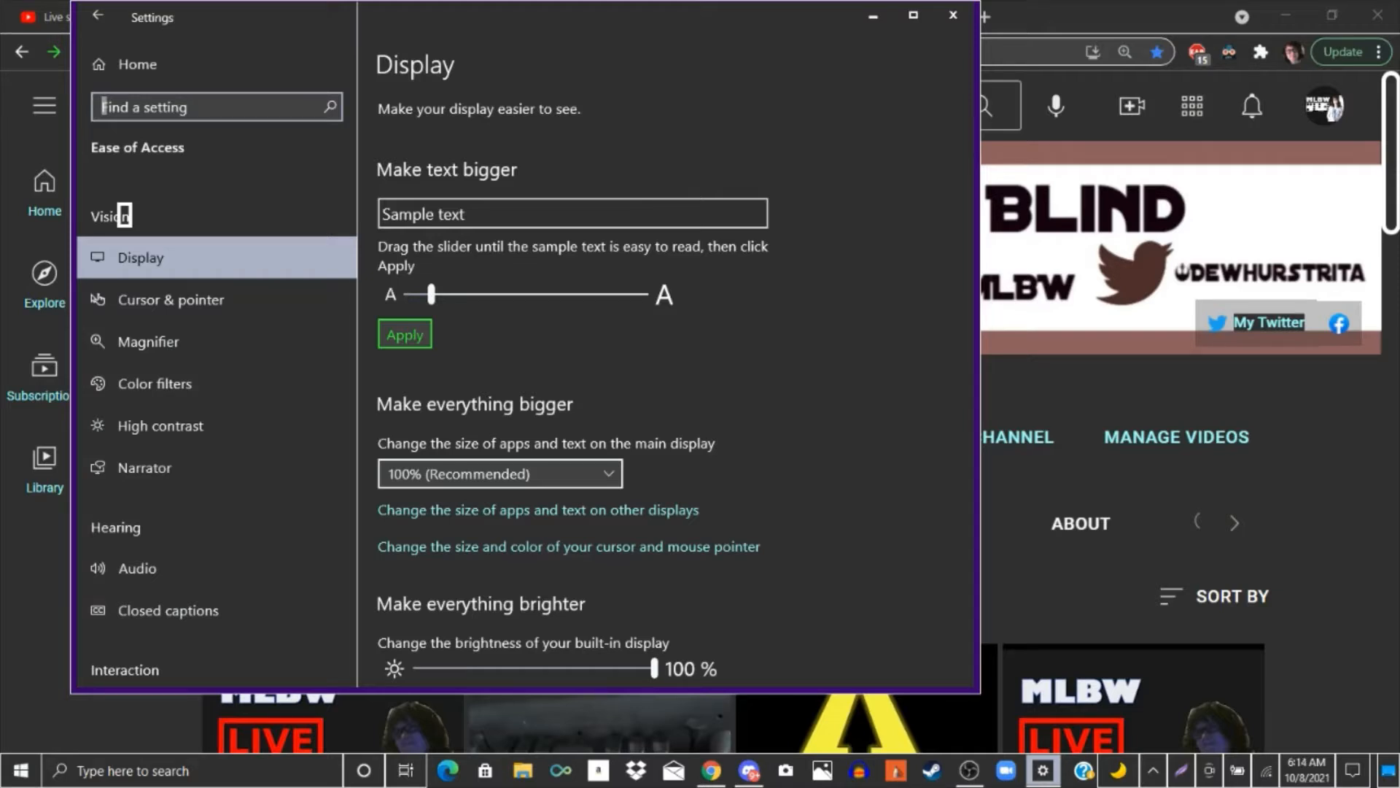
{"action": "key", "text": "Tab"}
{"action": "key", "text": "Down"}
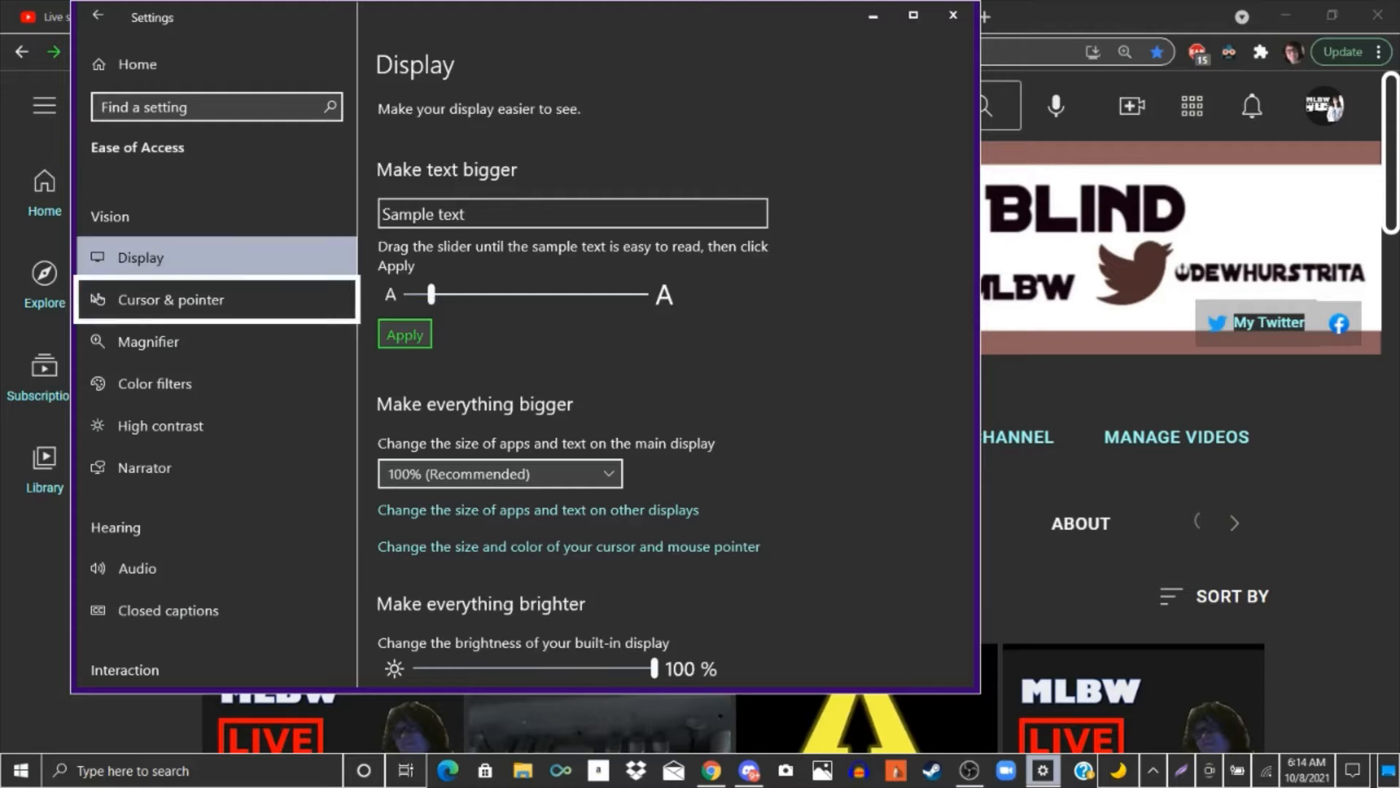
{"action": "key", "text": "Down"}
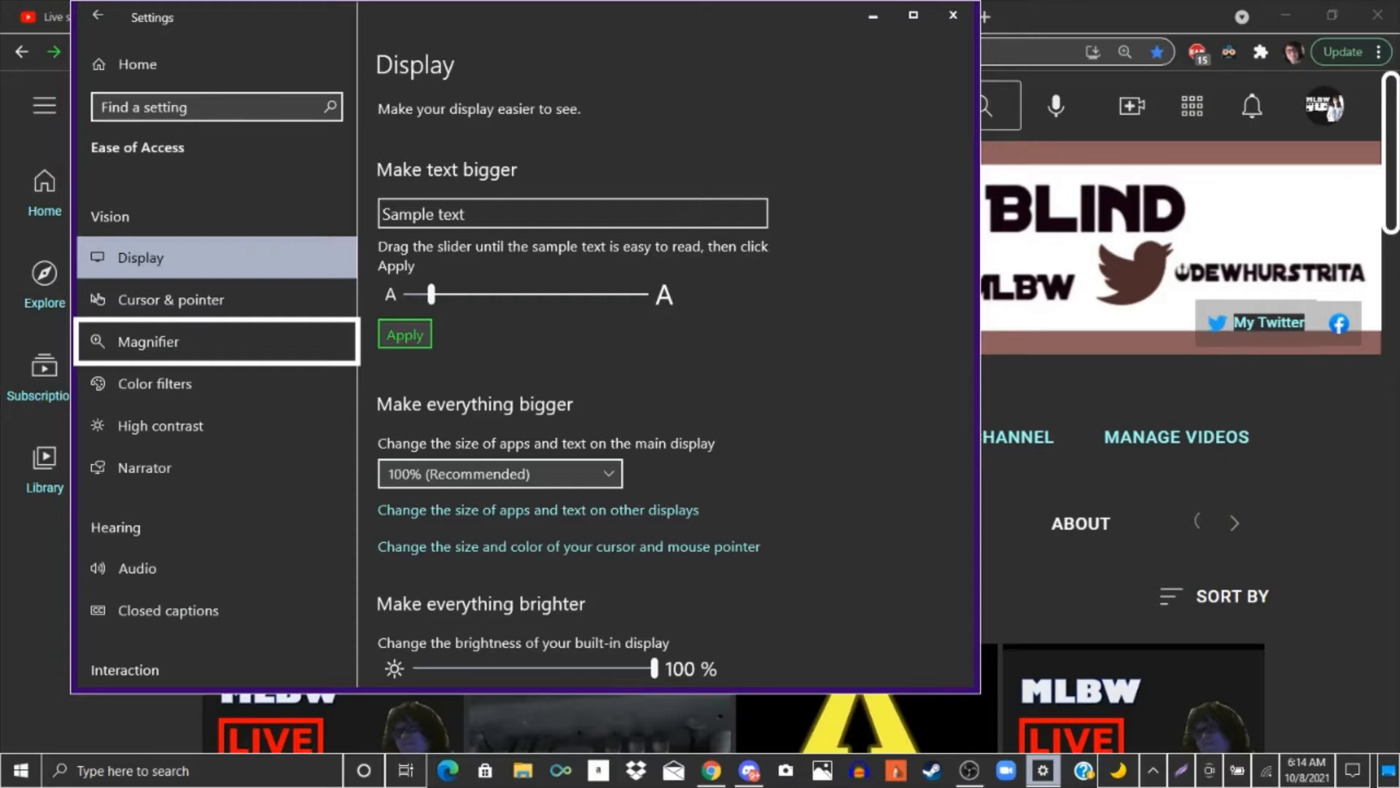
{"action": "key", "text": "Down"}
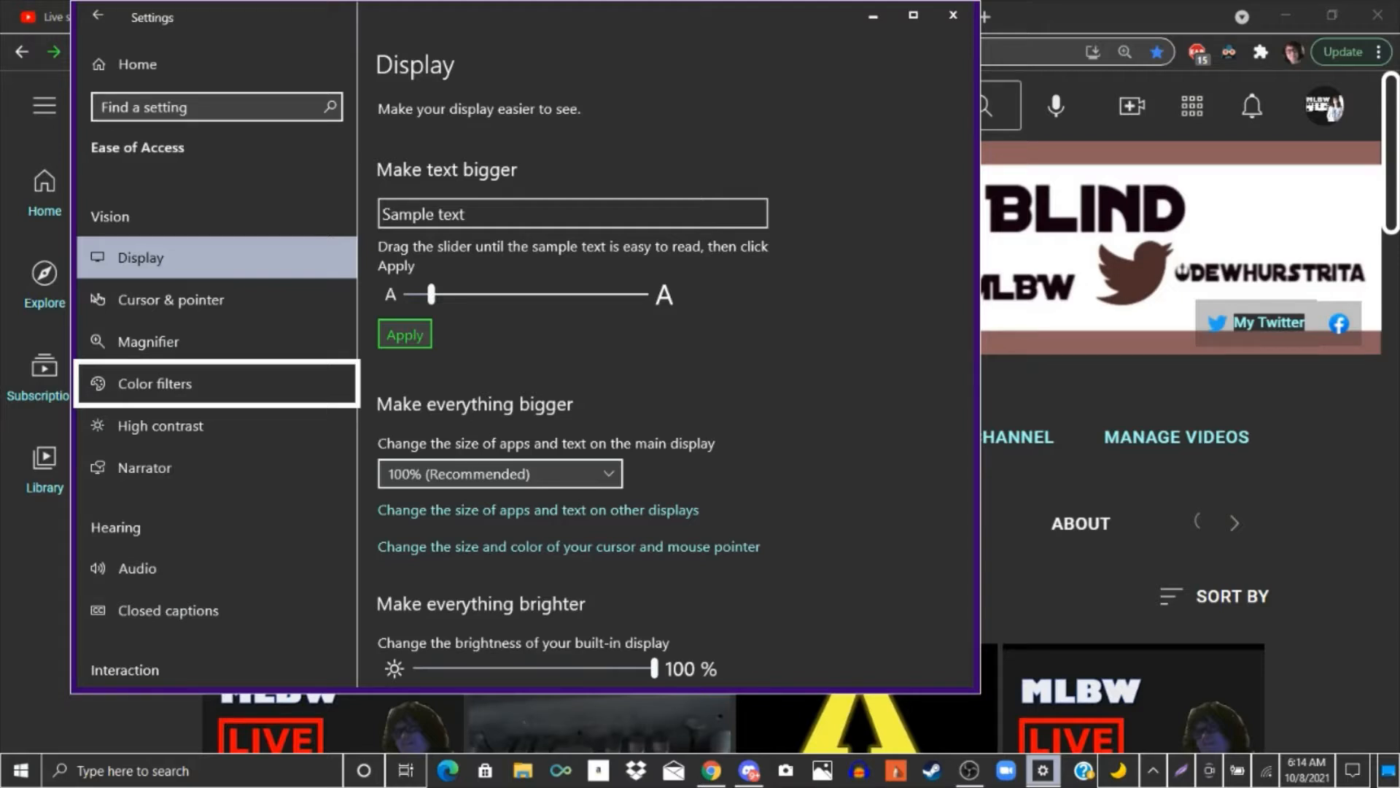
{"action": "key", "text": "Down"}
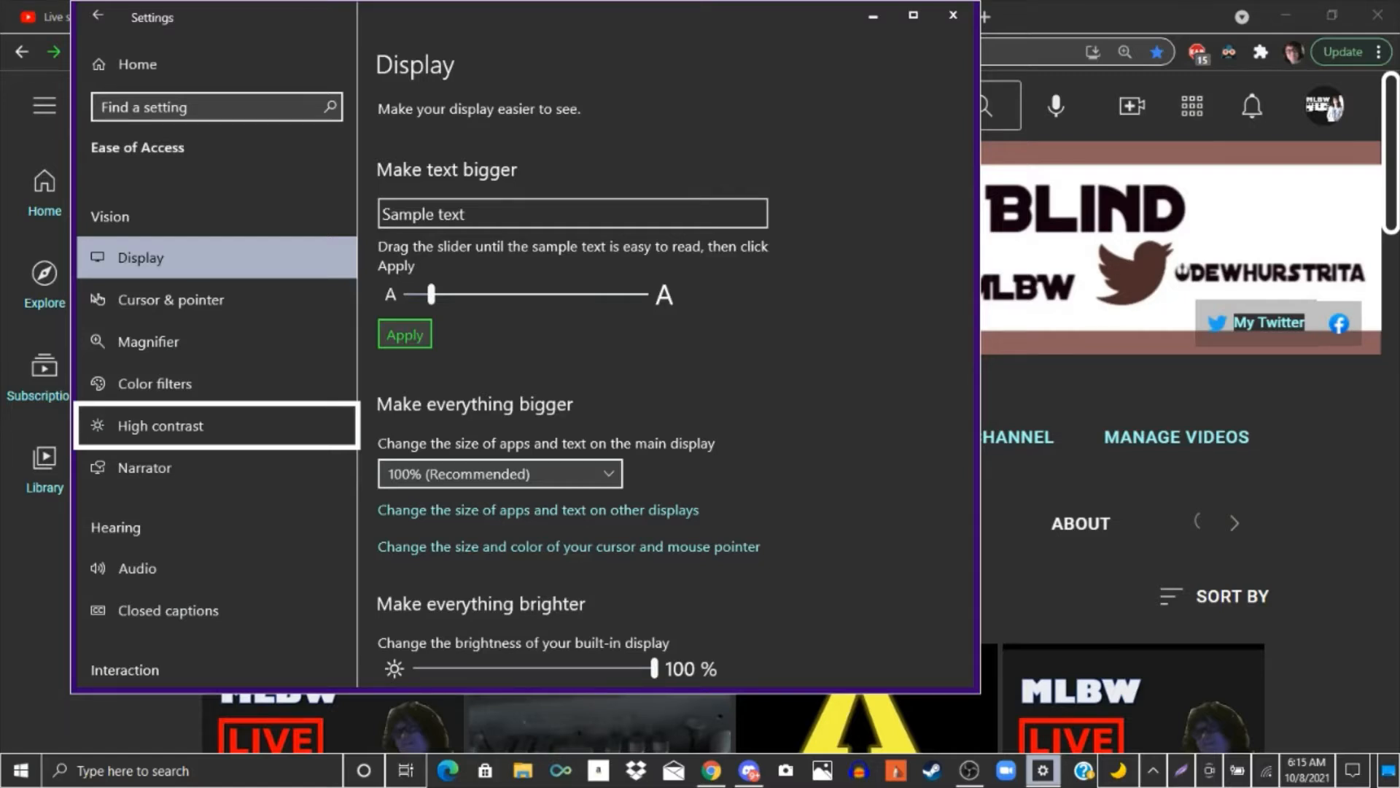
{"action": "key", "text": "Down"}
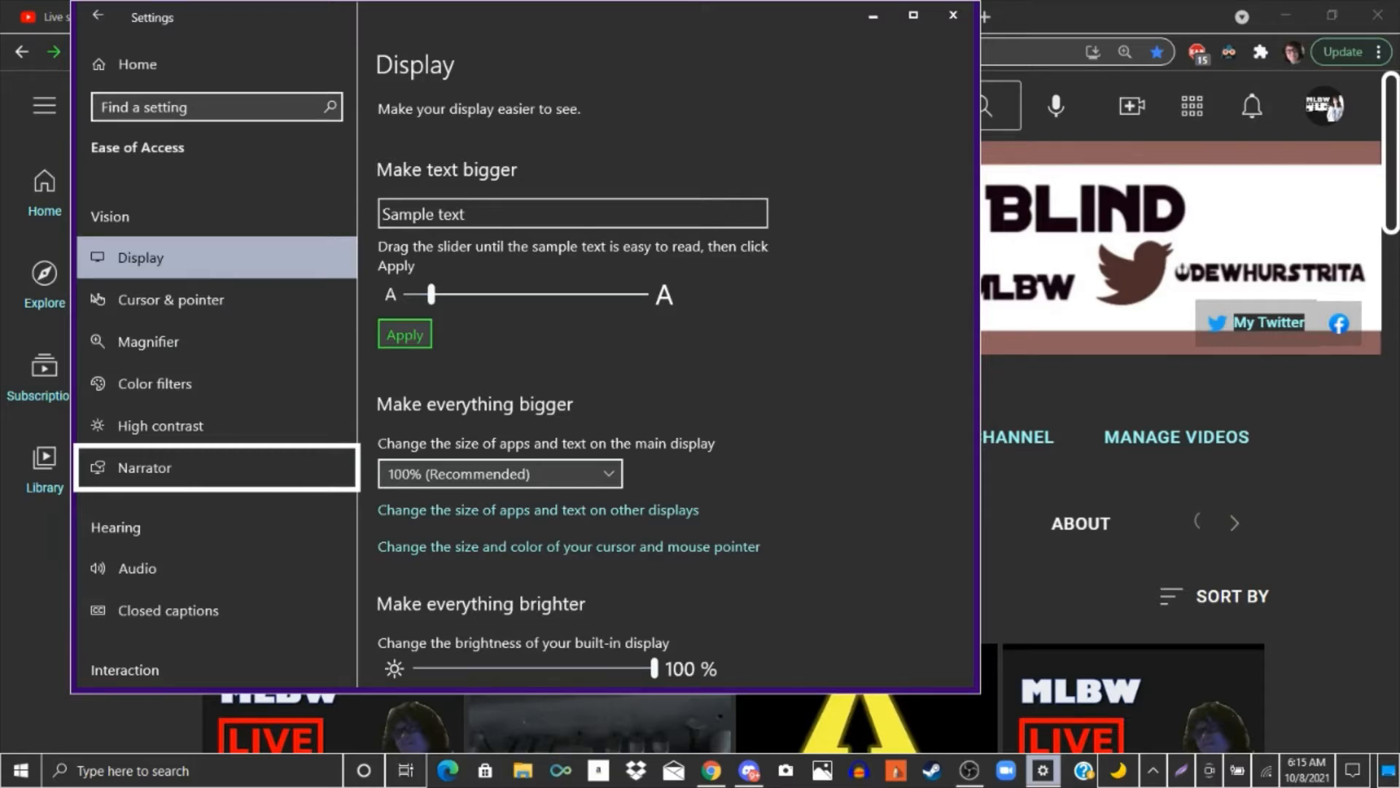
Review the Hearing and Interaction categories in the Ease of Access list, from Audio through Eye control
{"action": "key", "text": "Down"}
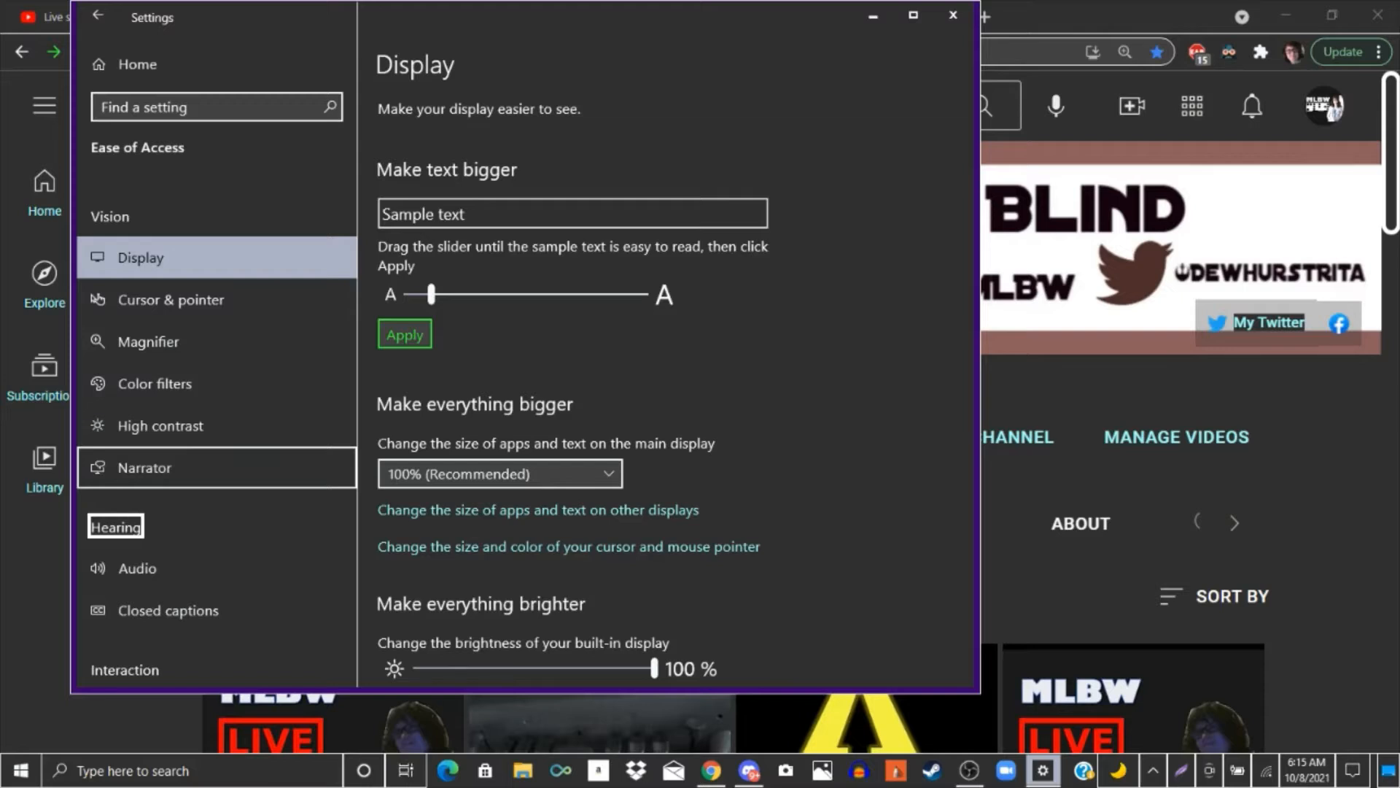
{"action": "key", "text": "End"}
{"action": "key", "text": "Down"}
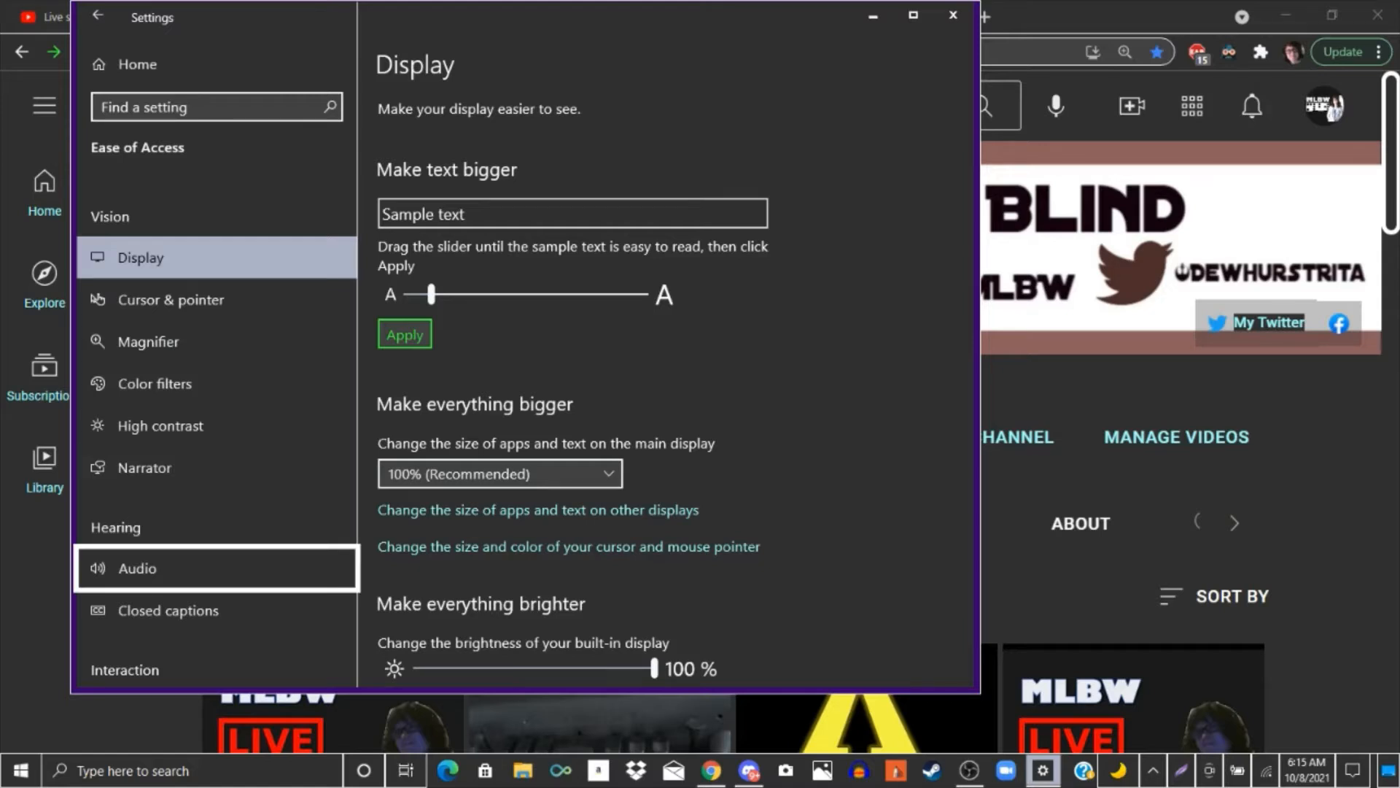
{"action": "key", "text": "Down"}
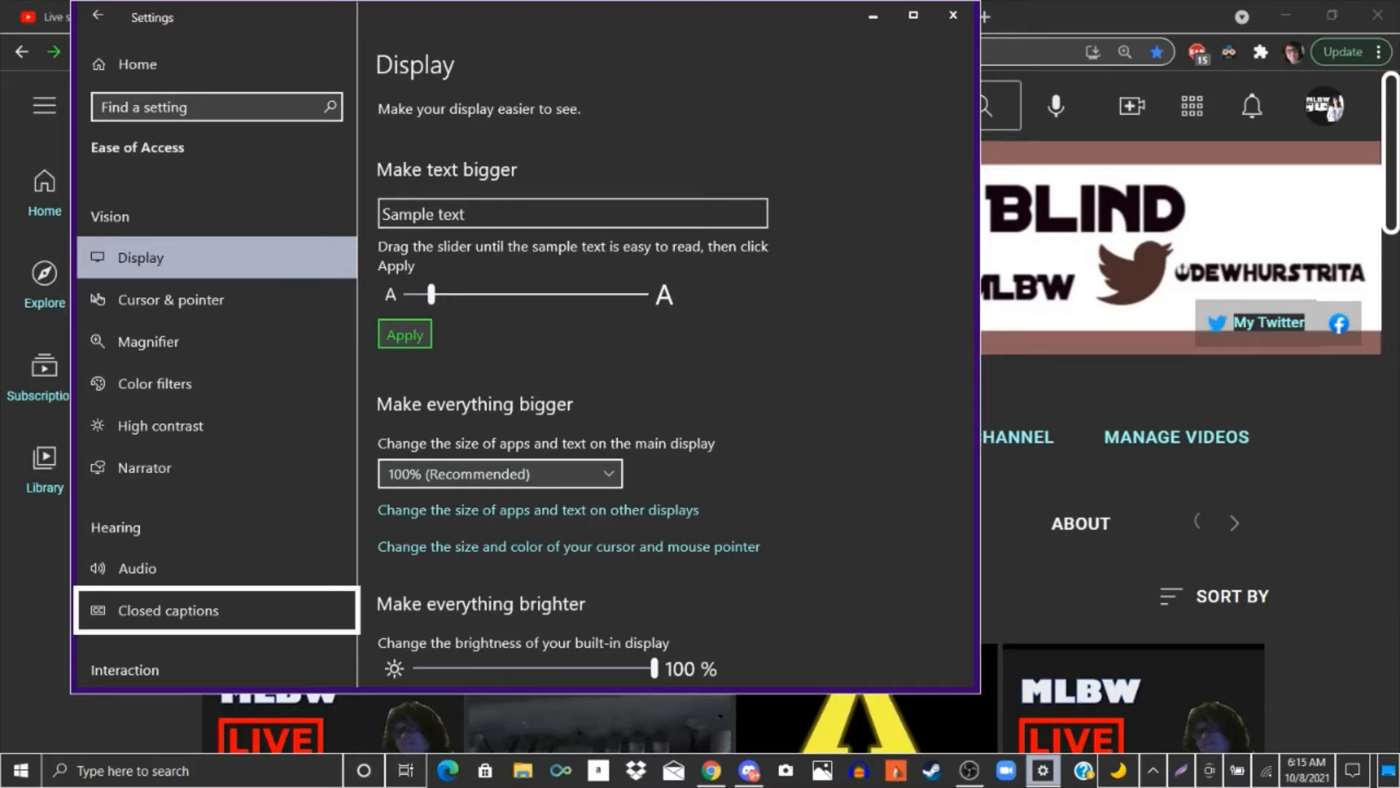
{"action": "key", "text": "Down"}
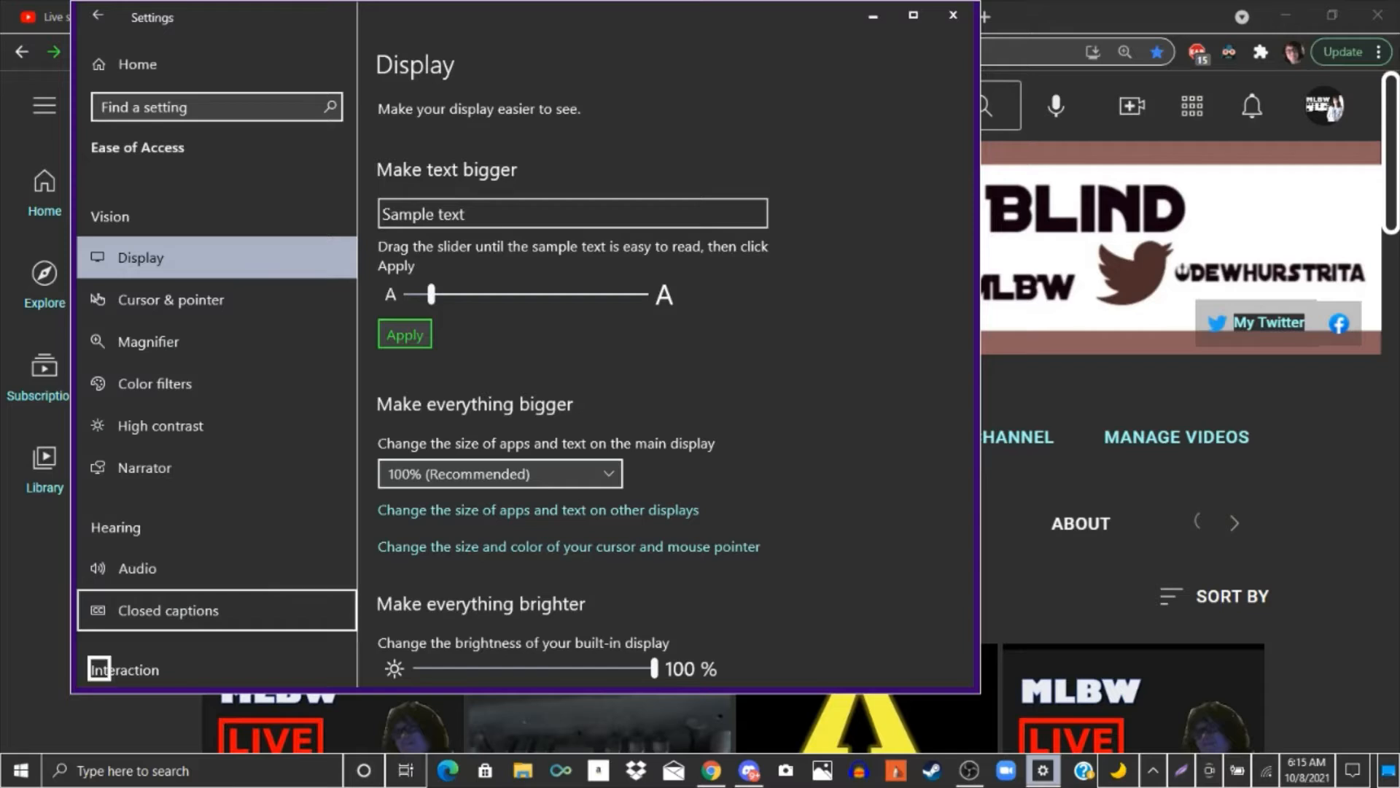
{"action": "key", "text": "Down"}
{"action": "key", "text": "Down"}
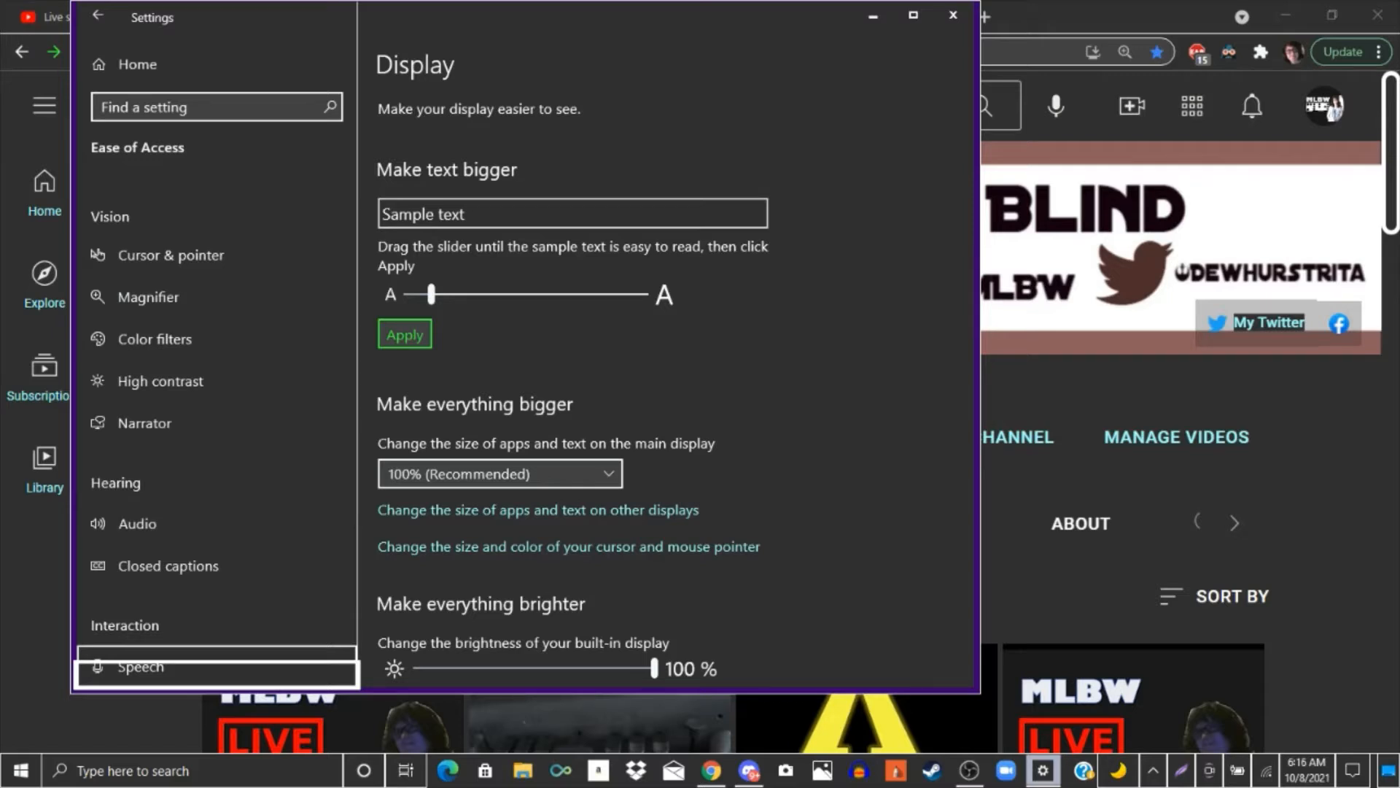
{"action": "key", "text": "Down"}
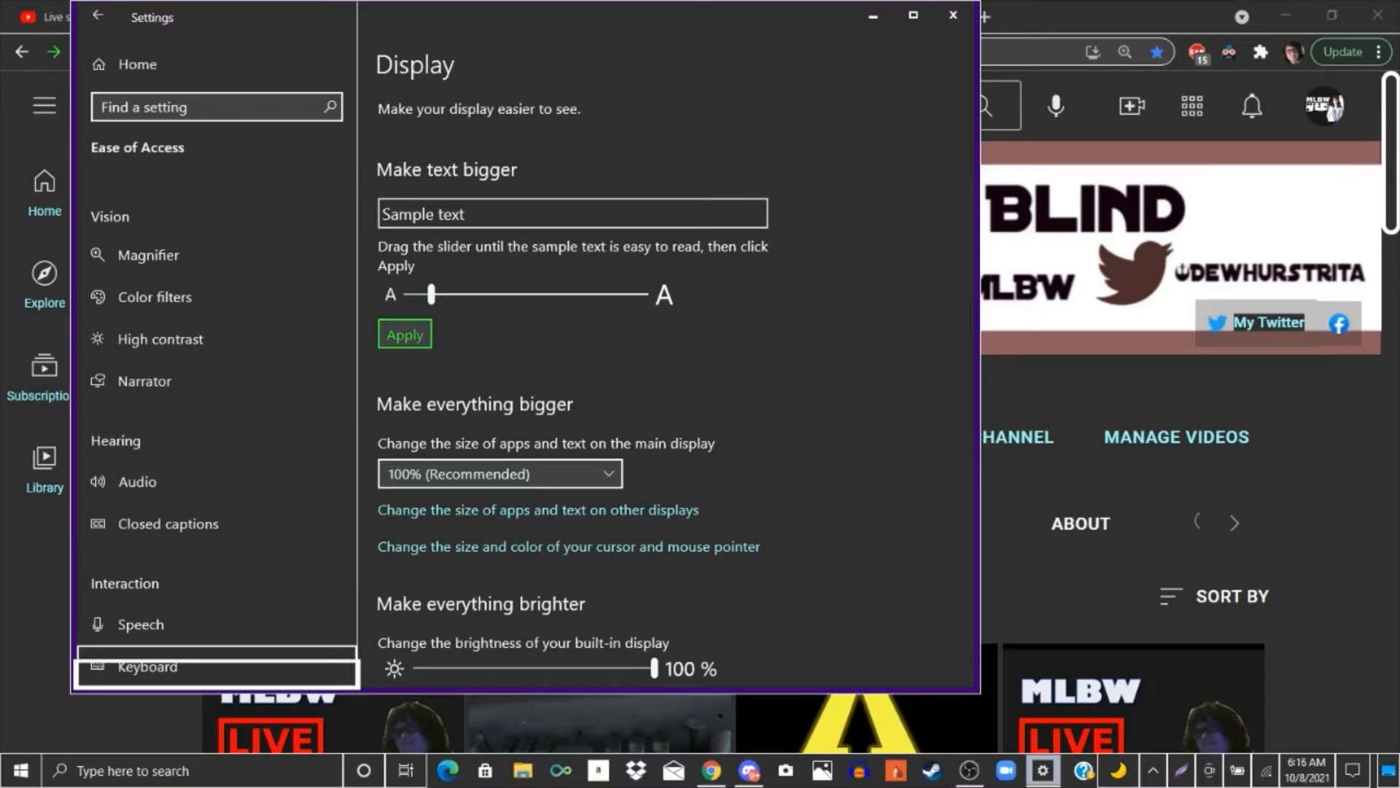
{"action": "key", "text": "Down"}
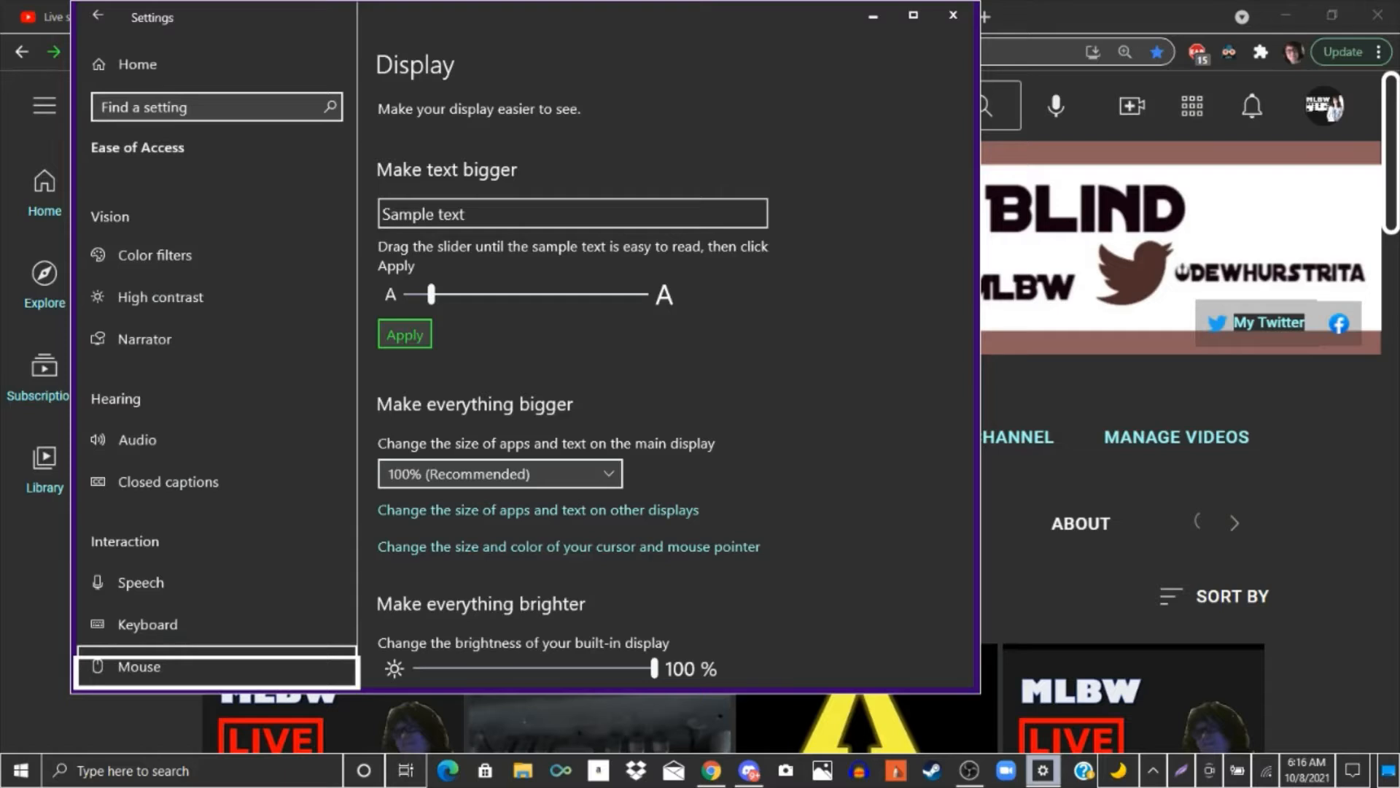
{"action": "key", "text": "Down"}
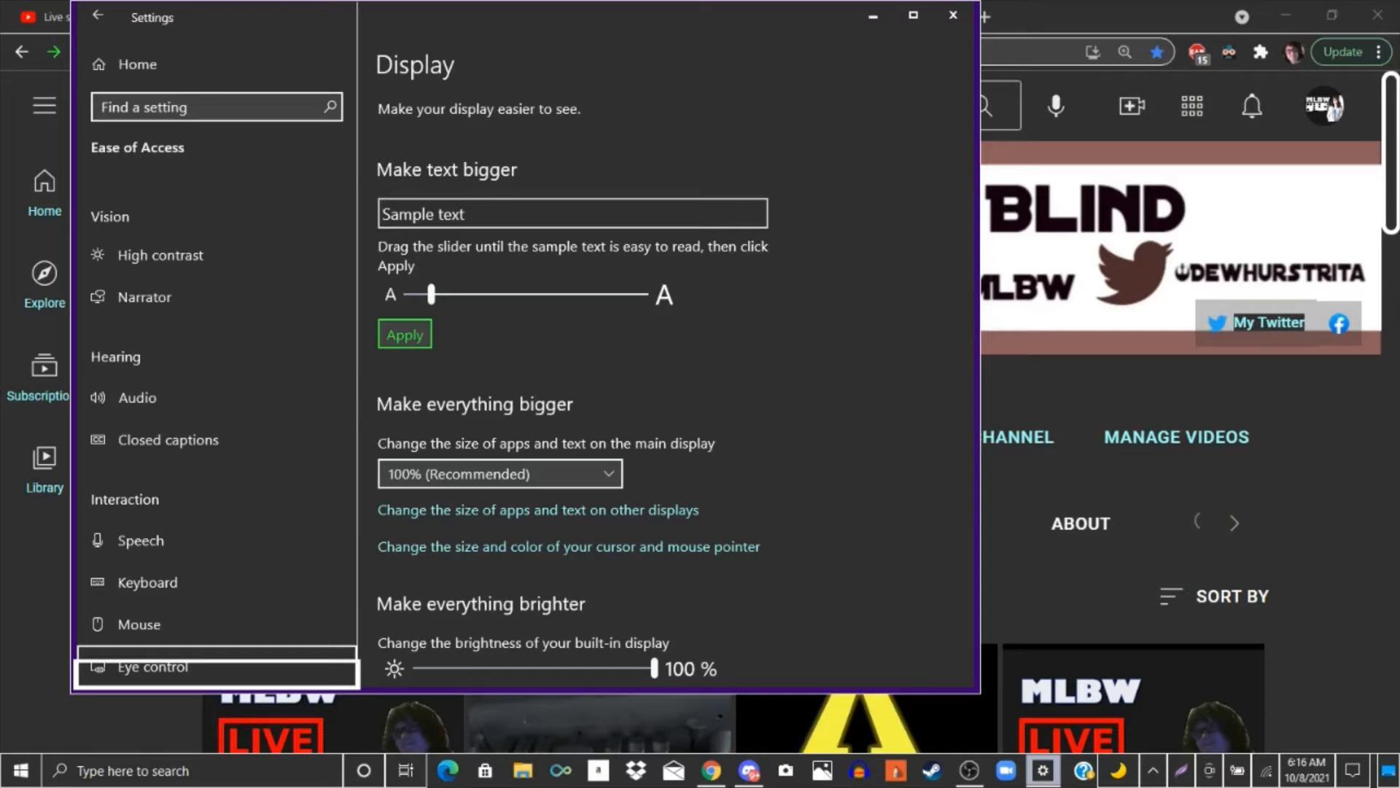
Look over the Interaction categories again and examine the Display page's text size and Make everything bigger sections
{"action": "key", "text": "Tab"}
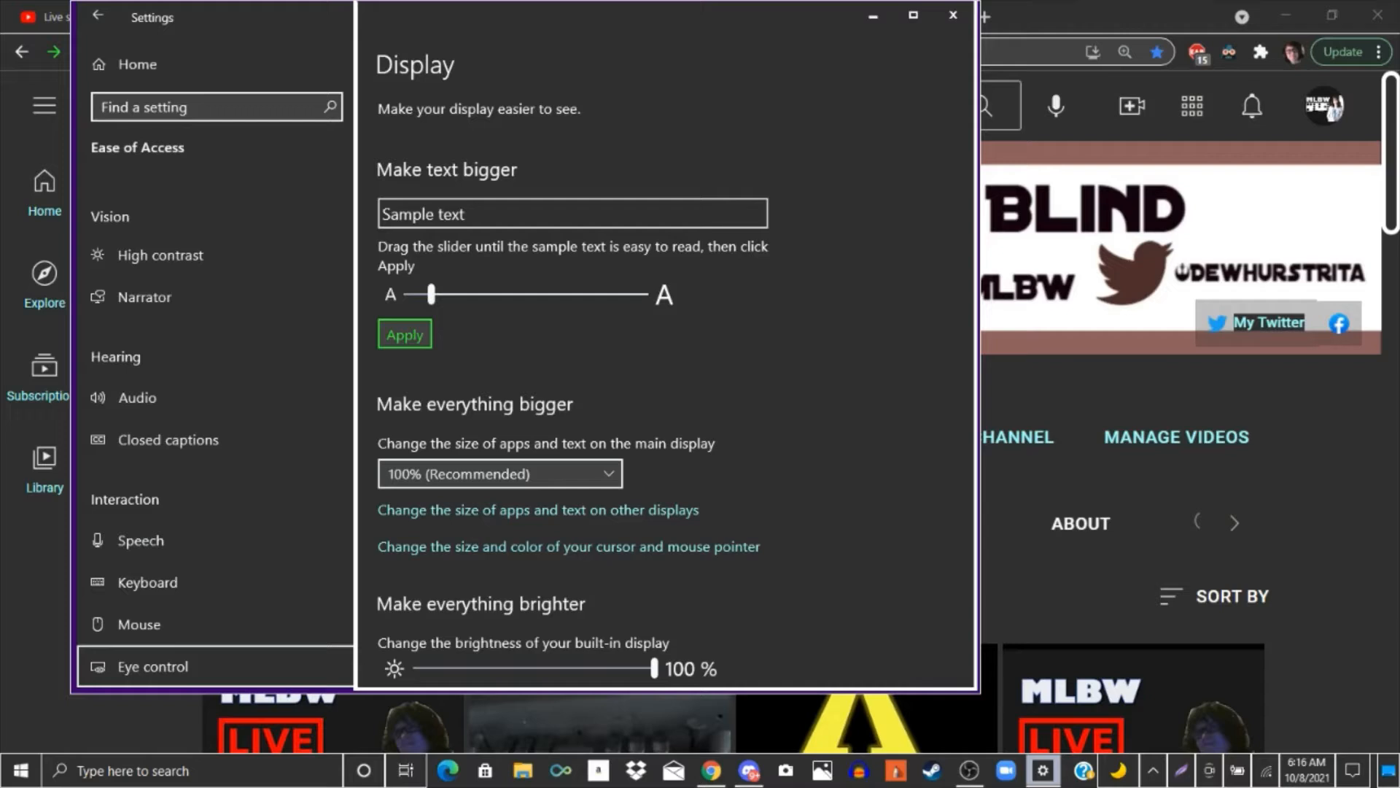
{"action": "key", "text": "shift+Tab"}
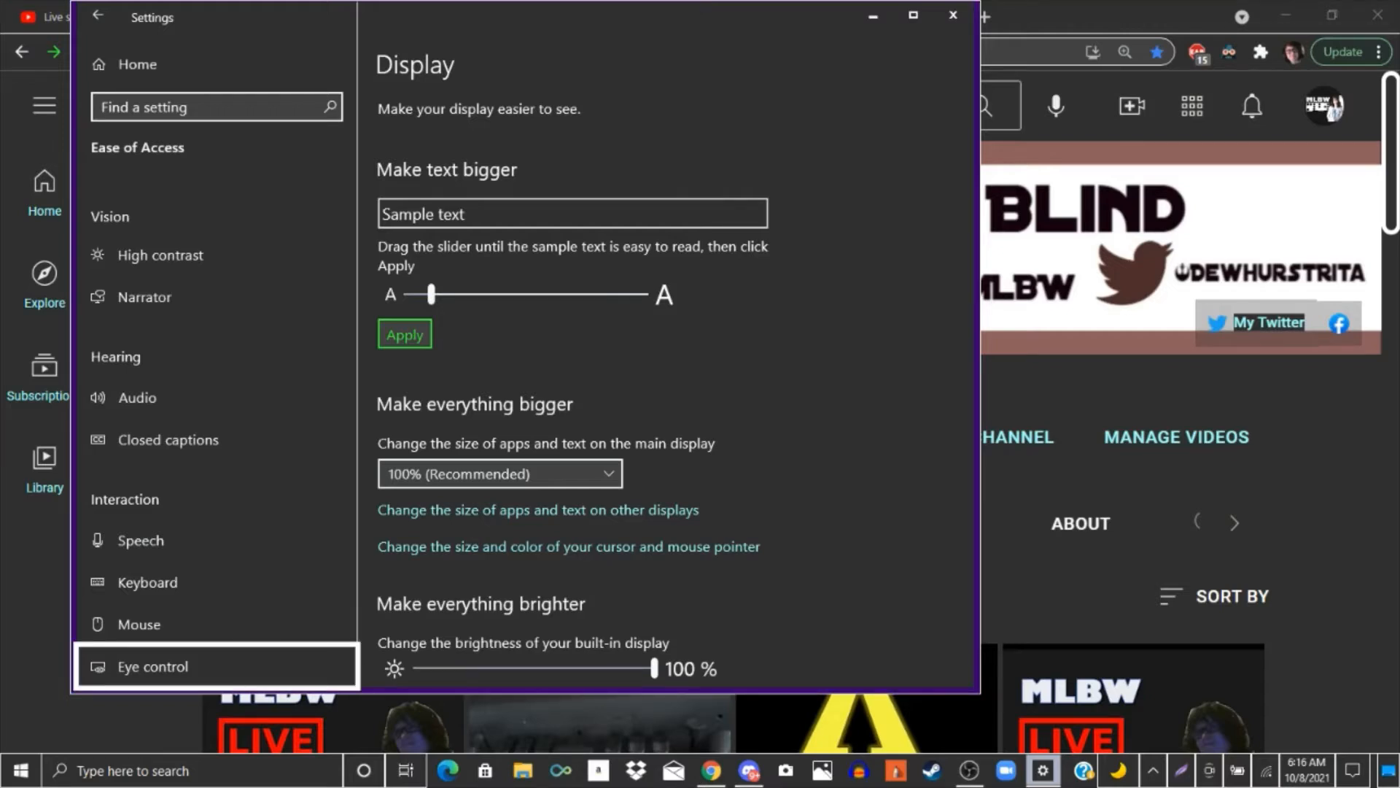
{"action": "key", "text": "Tab"}
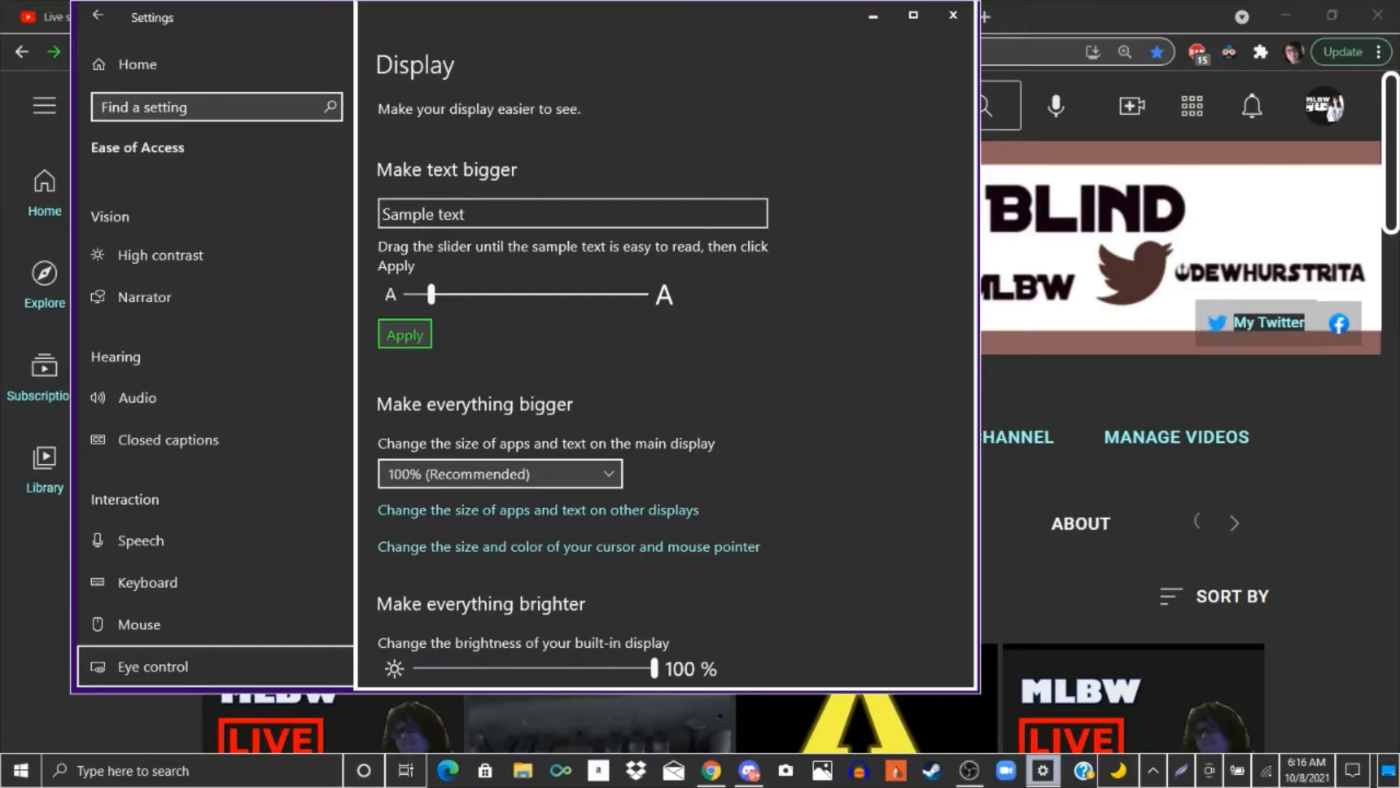
{"action": "key", "text": "shift+Tab"}
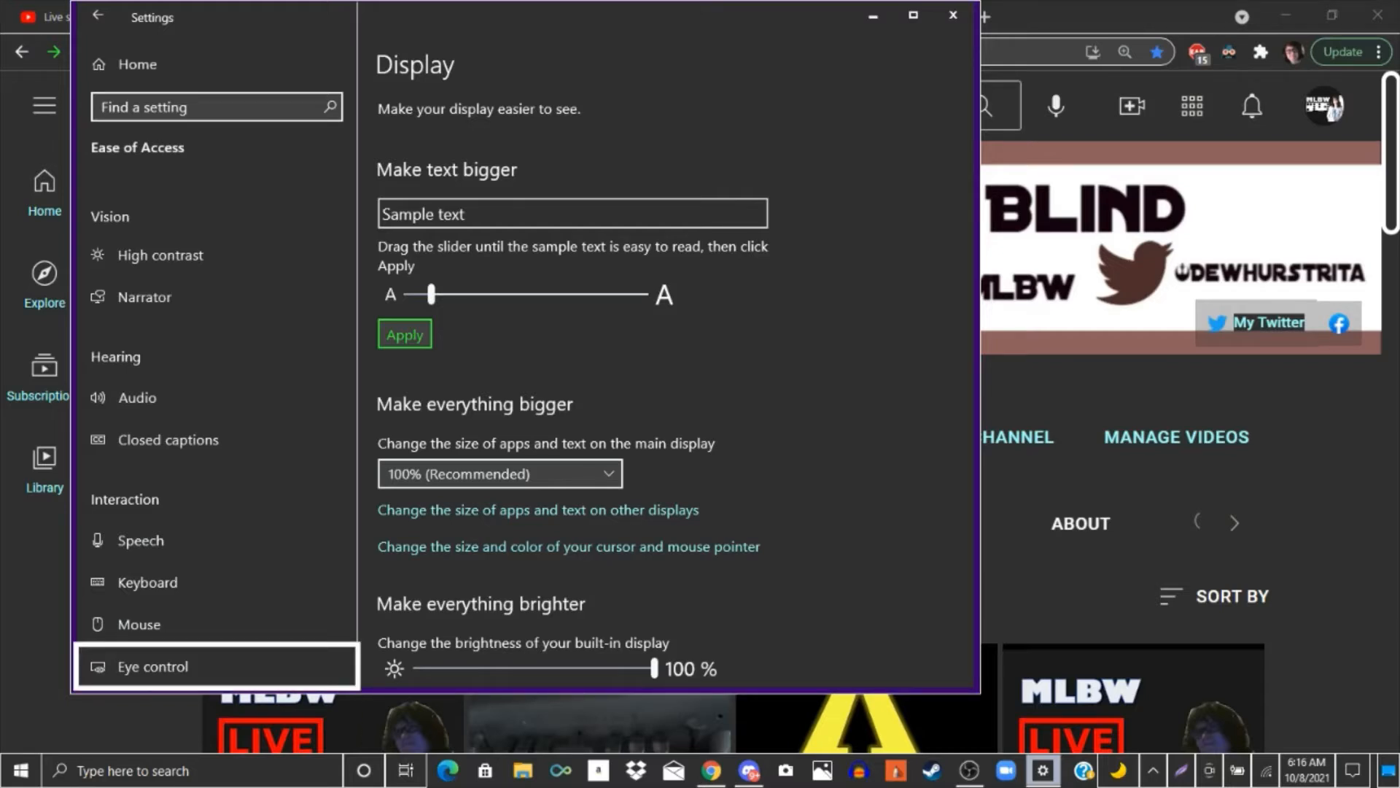
{"action": "key", "text": "Up"}
{"action": "key", "text": "Up"}
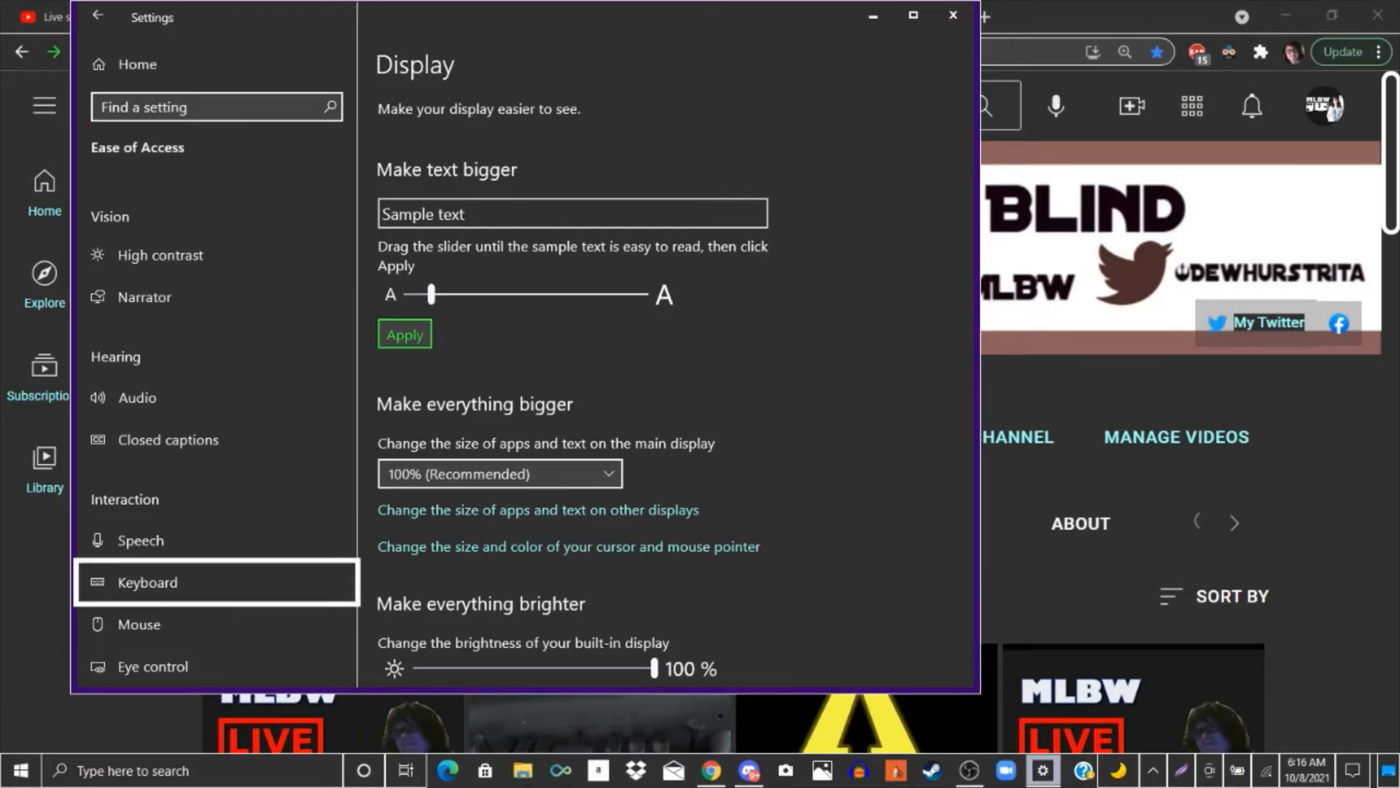
{"action": "key", "text": "Up"}
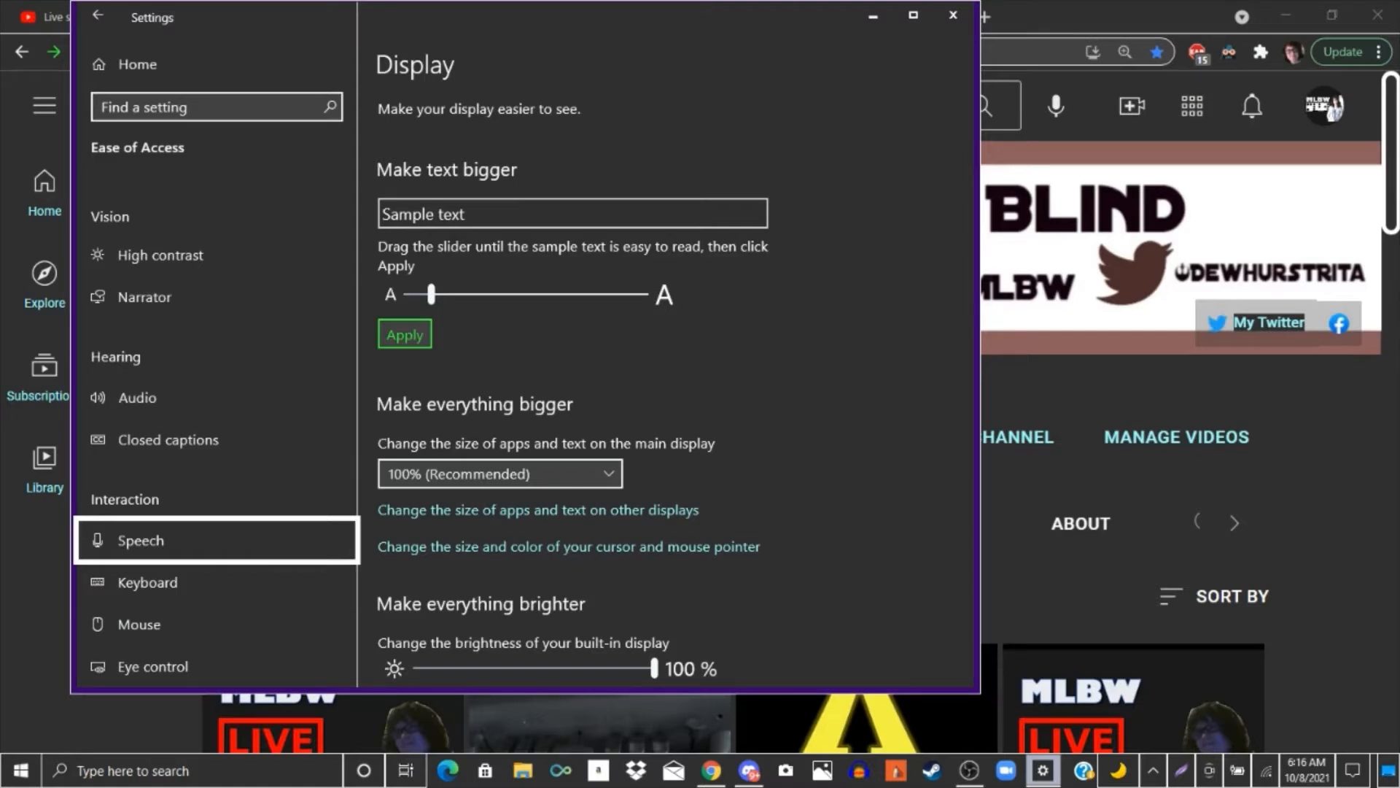
{"action": "key", "text": "Tab"}
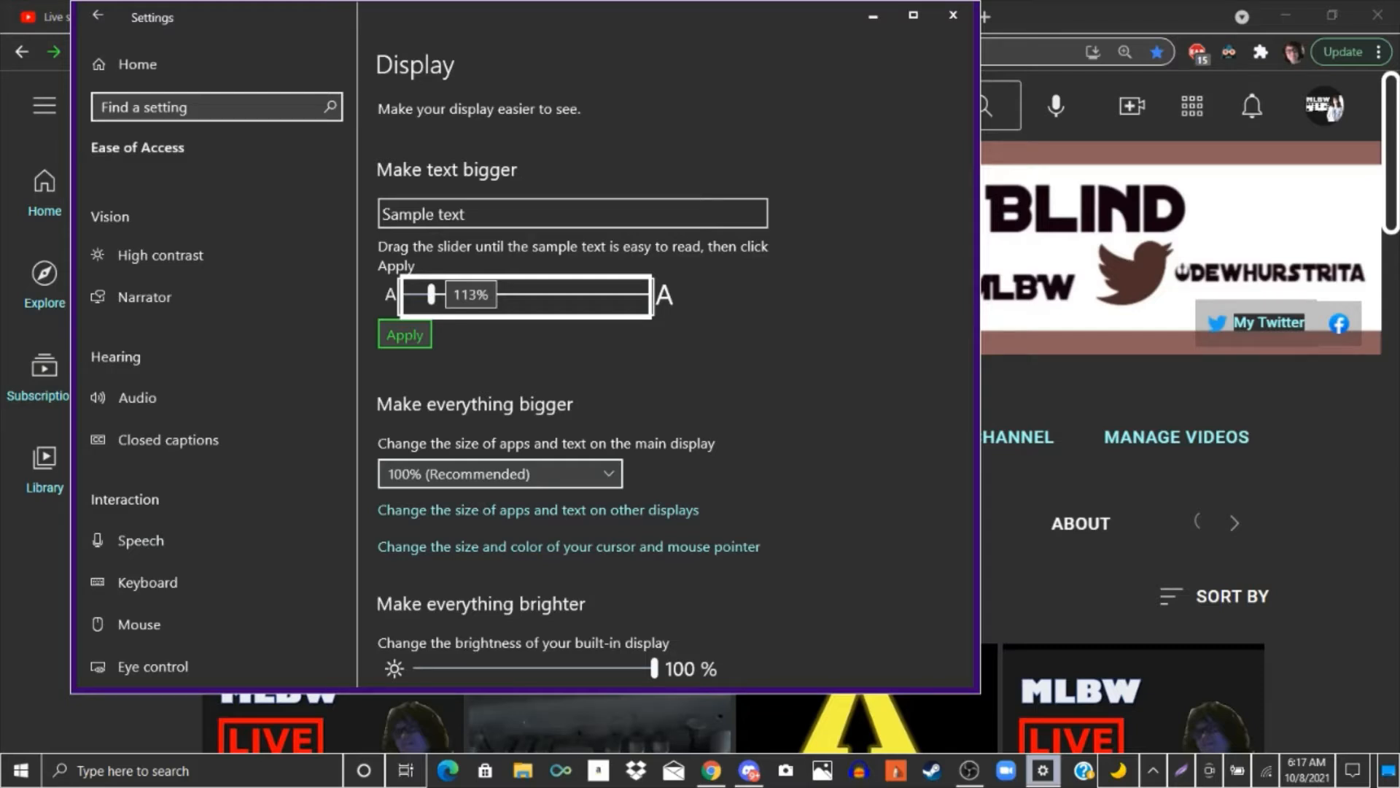
{"action": "key", "text": "Tab"}
{"action": "key", "text": "Tab"}
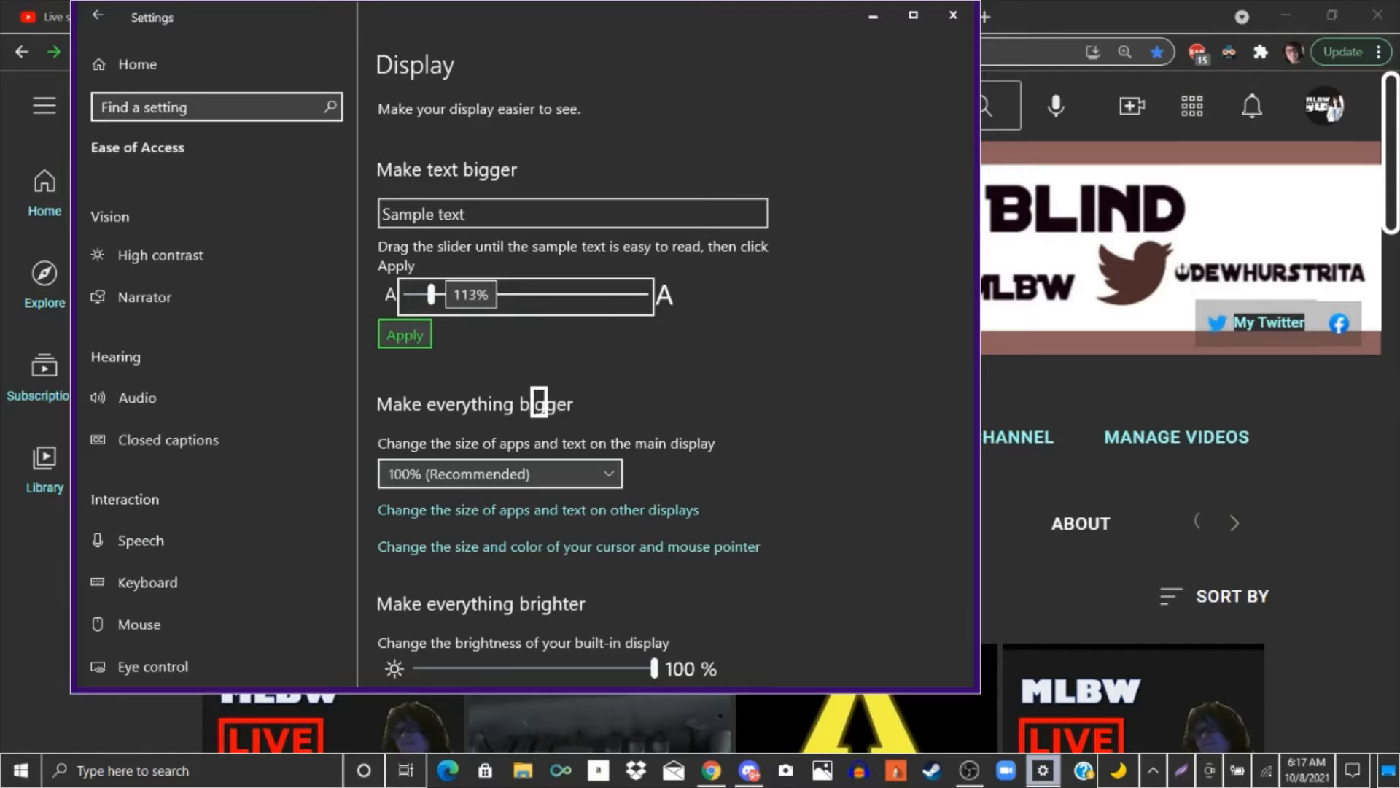
Open the Narrator page from the Vision categories of Ease of Access
{"action": "left_click", "coordinate": [104, 358]}
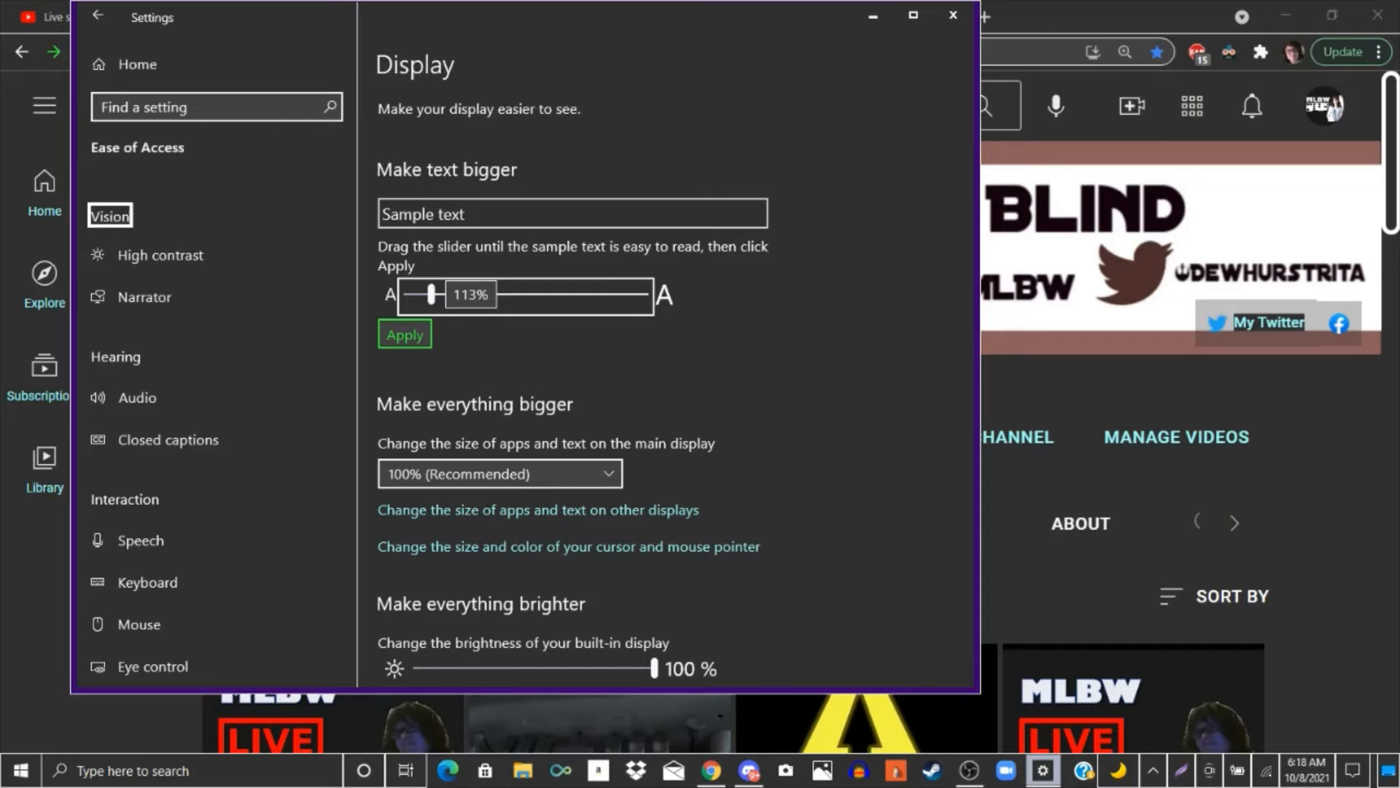
{"action": "scroll", "coordinate": [110, 217], "scroll_direction": "up", "scroll_amount": 2}
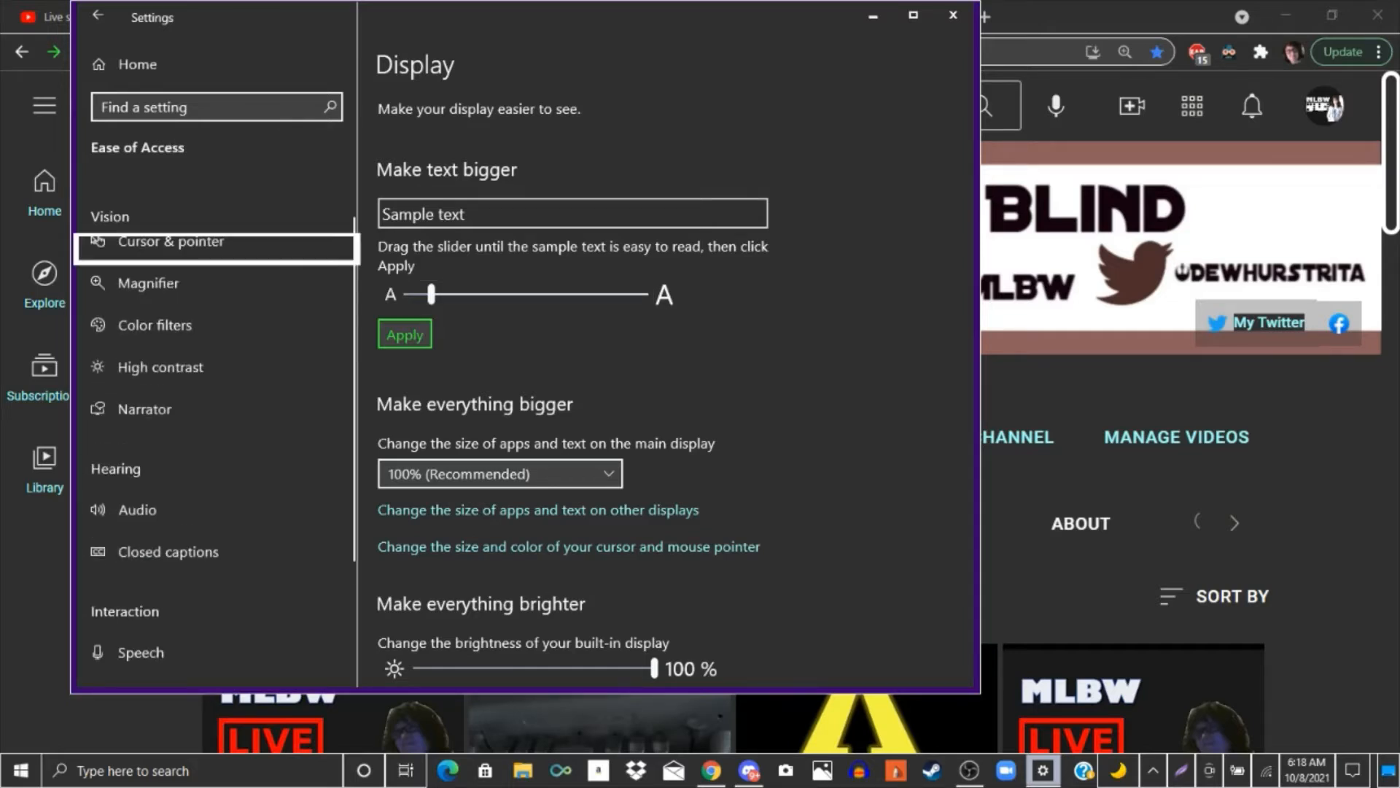
{"action": "key", "text": "Down"}
{"action": "key", "text": "Down"}
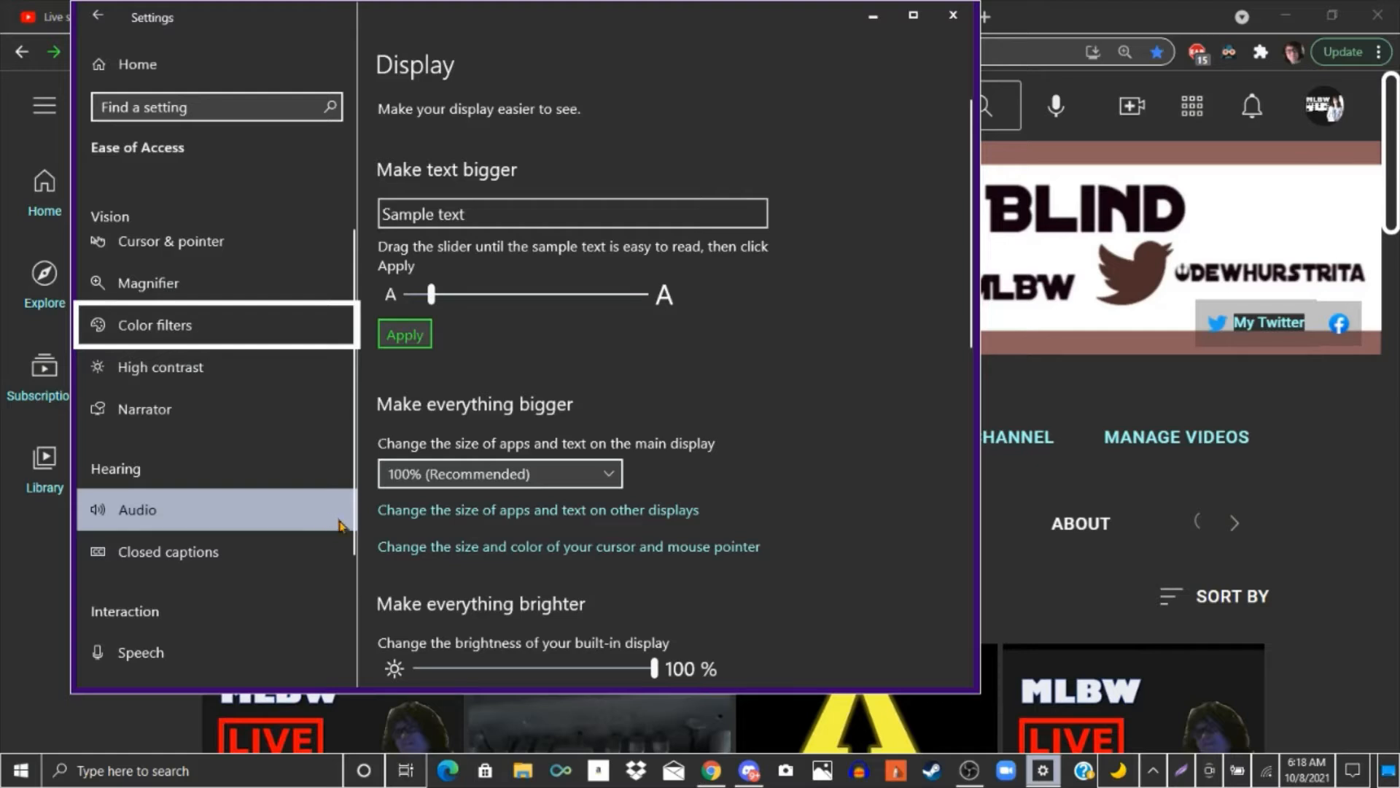
{"action": "left_click_drag", "start_coordinate": [350, 533], "coordinate": [349, 677]}
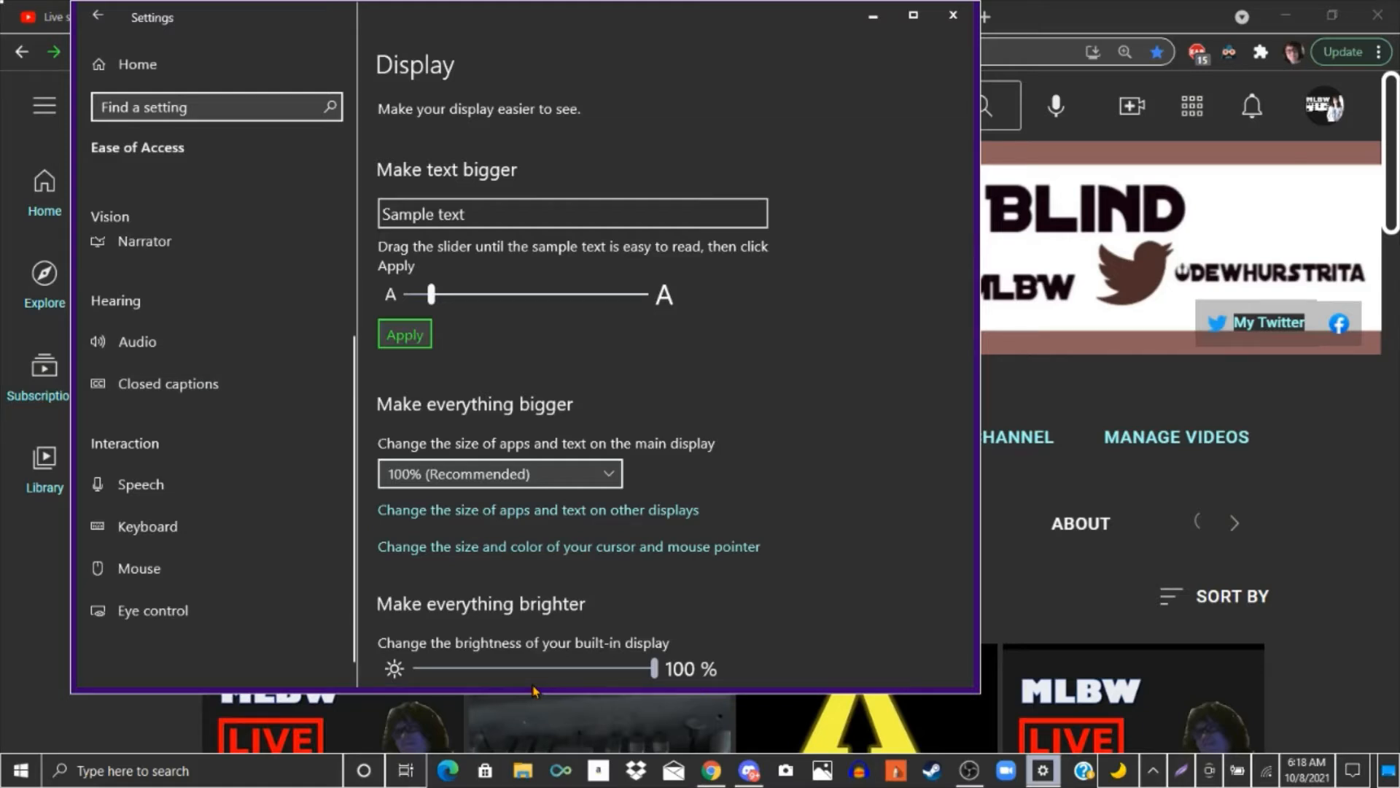
{"action": "key", "text": "Up"}
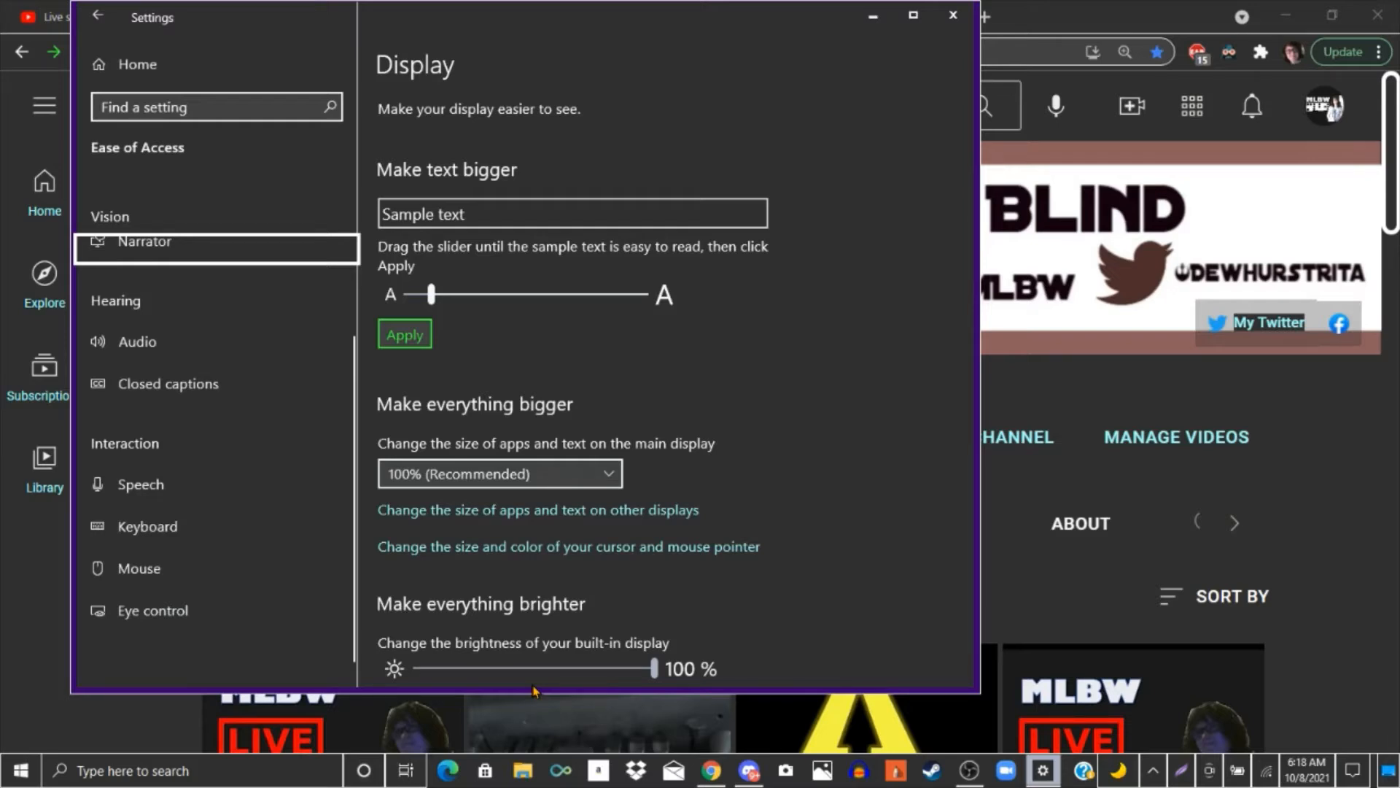
{"action": "key", "text": "Return"}
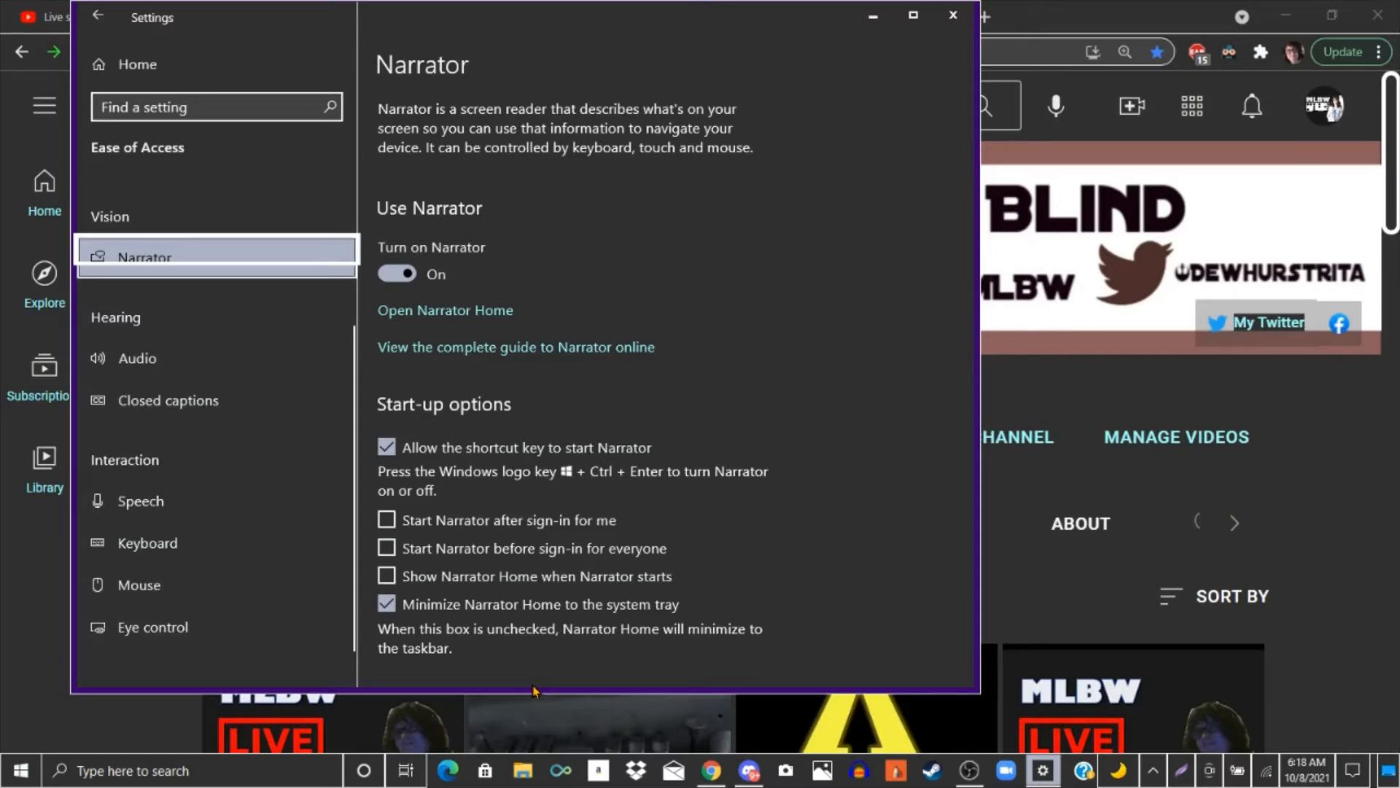
Examine the Turn on Narrator switch and read the introductory description on the Narrator page
{"action": "key", "text": "Tab"}
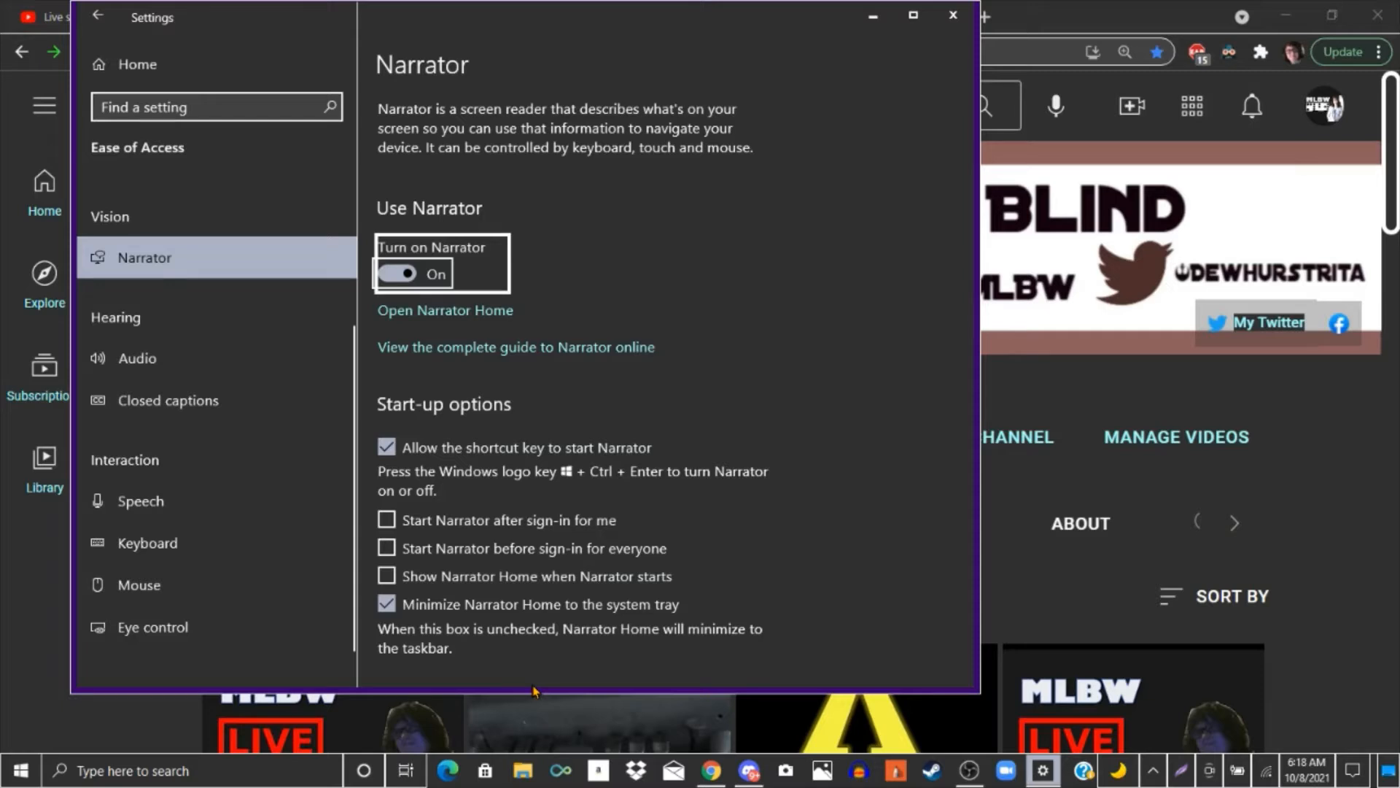
{"action": "key", "text": "Left"}
{"action": "key", "text": "Up"}
{"action": "key", "text": "Up"}
{"action": "key", "text": "Up"}
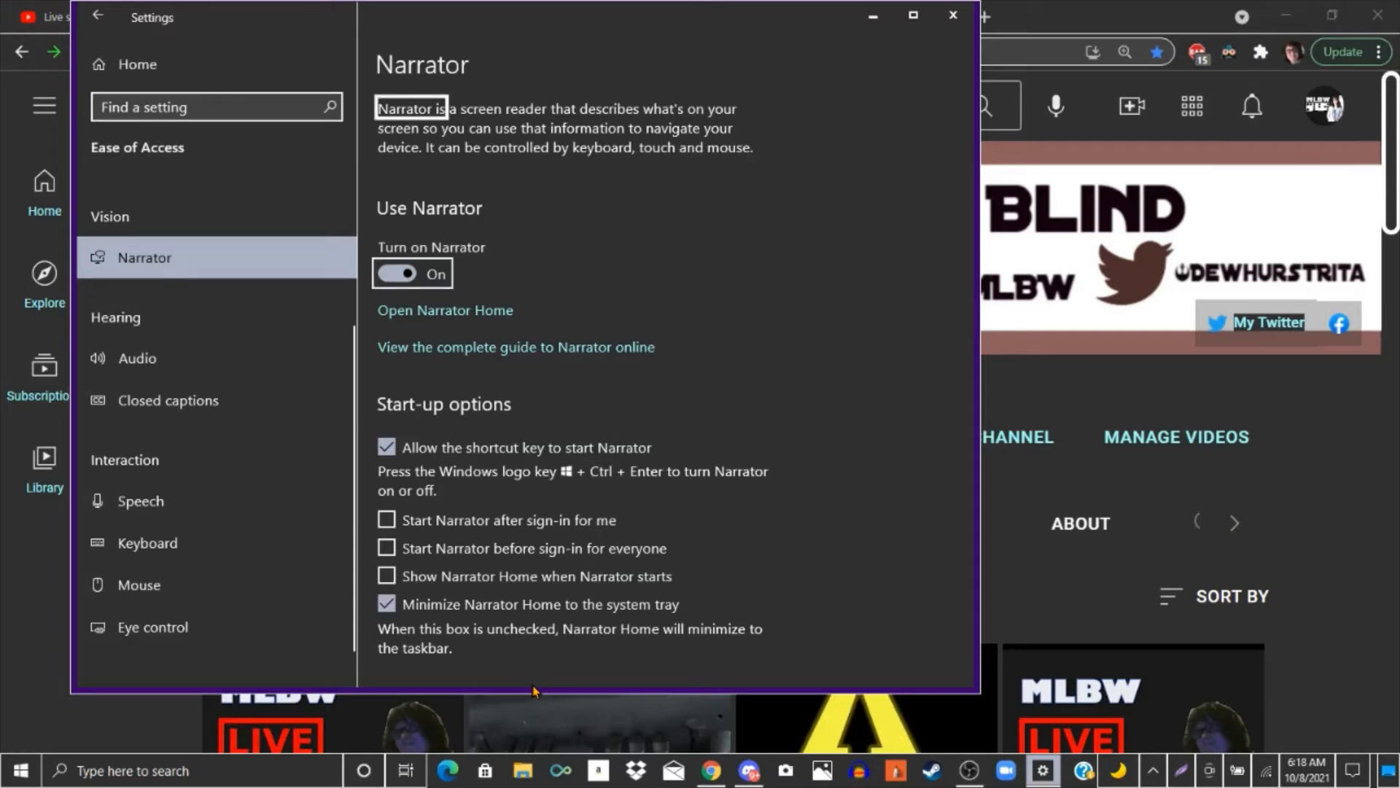
{"action": "key", "text": "Down"}
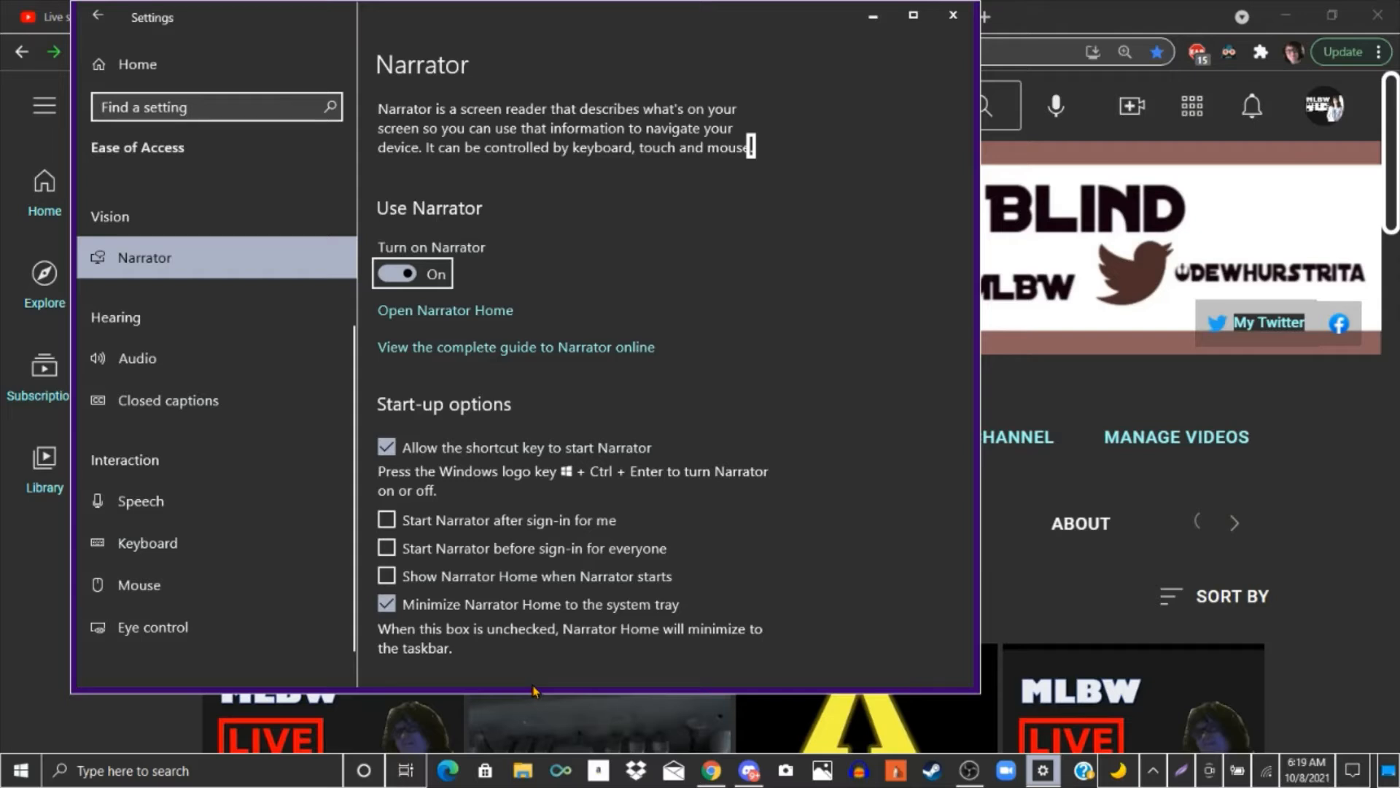
{"action": "key", "text": "Up"}
{"action": "key", "text": "Up"}
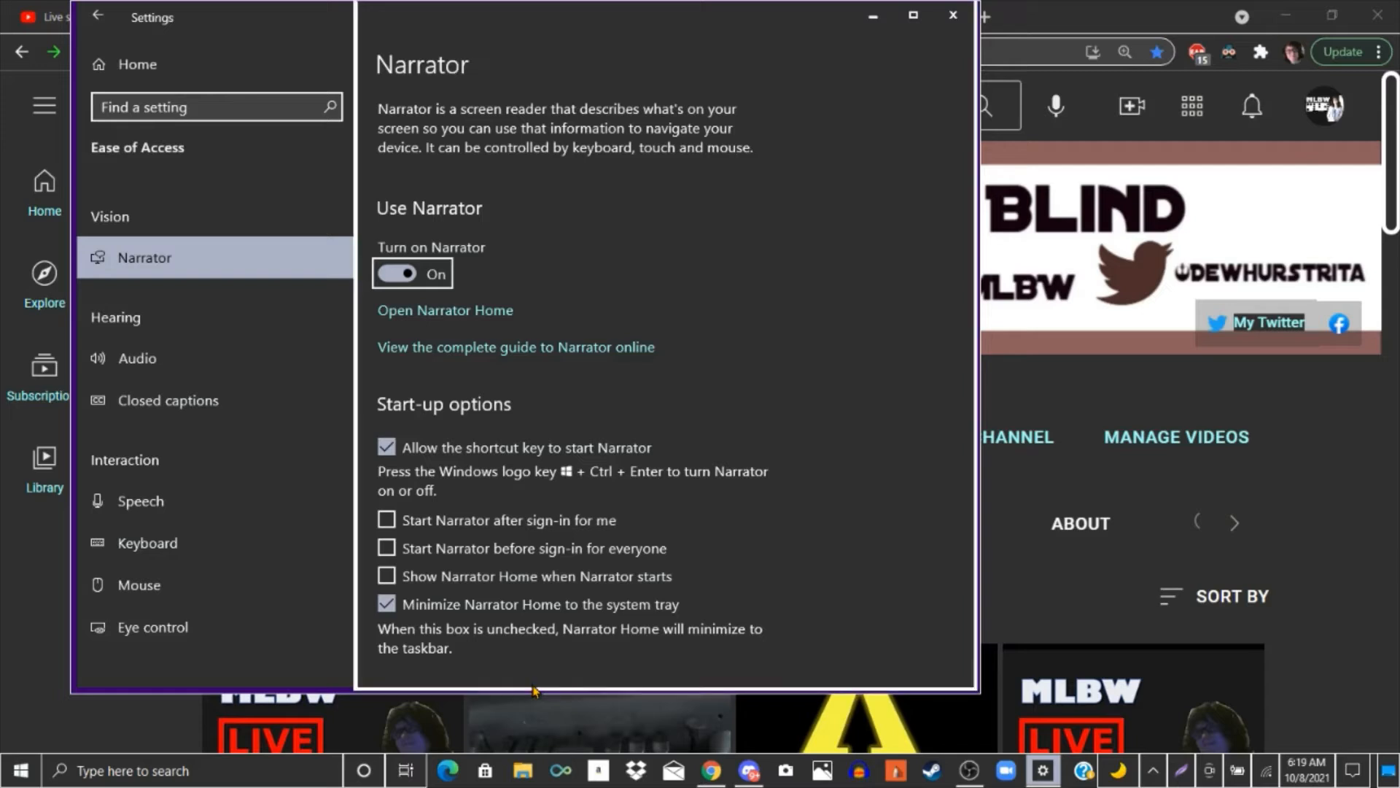
{"action": "key", "text": "Up"}
{"action": "key", "text": "Down"}
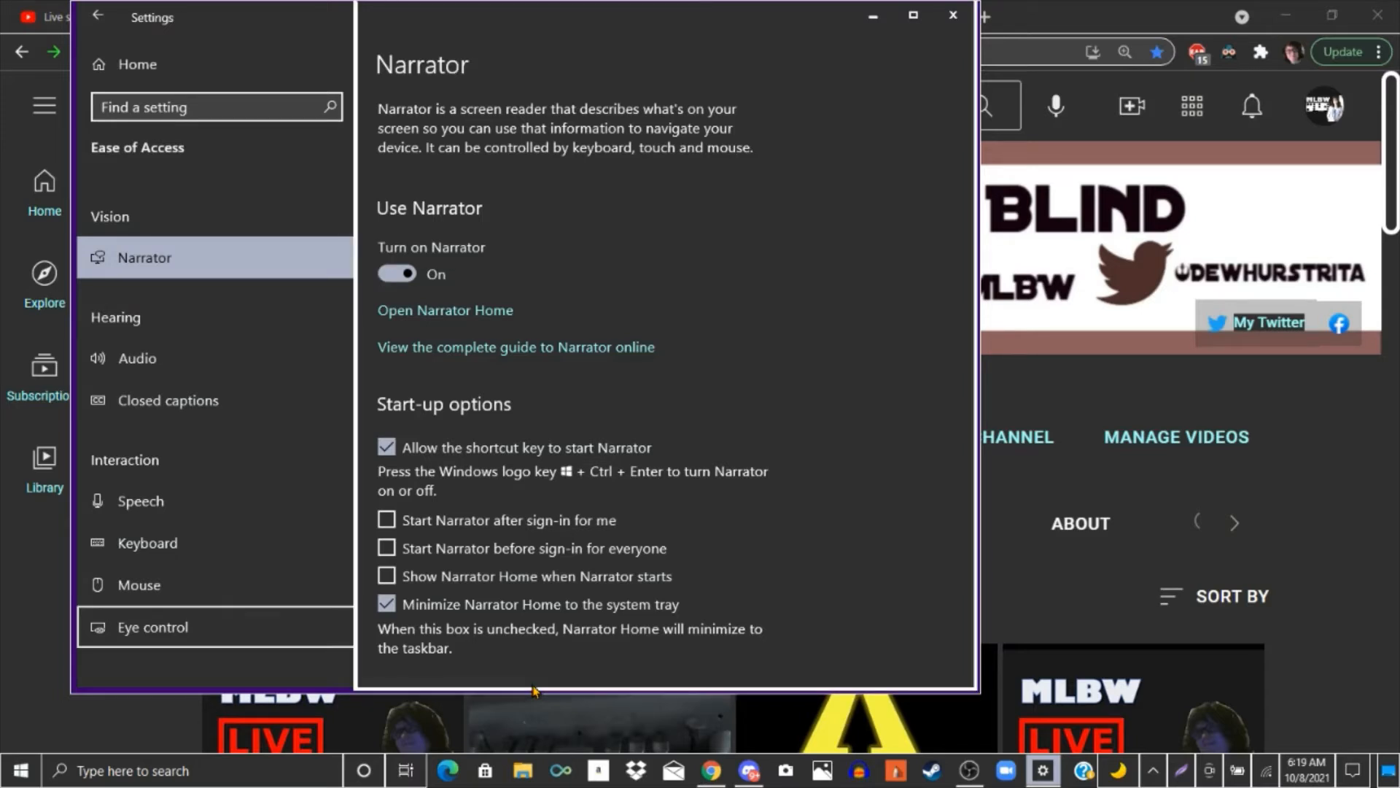
Examine the Use Narrator section, from the Turn on Narrator switch through the Narrator Home and online guide links
{"action": "key", "text": "Down"}
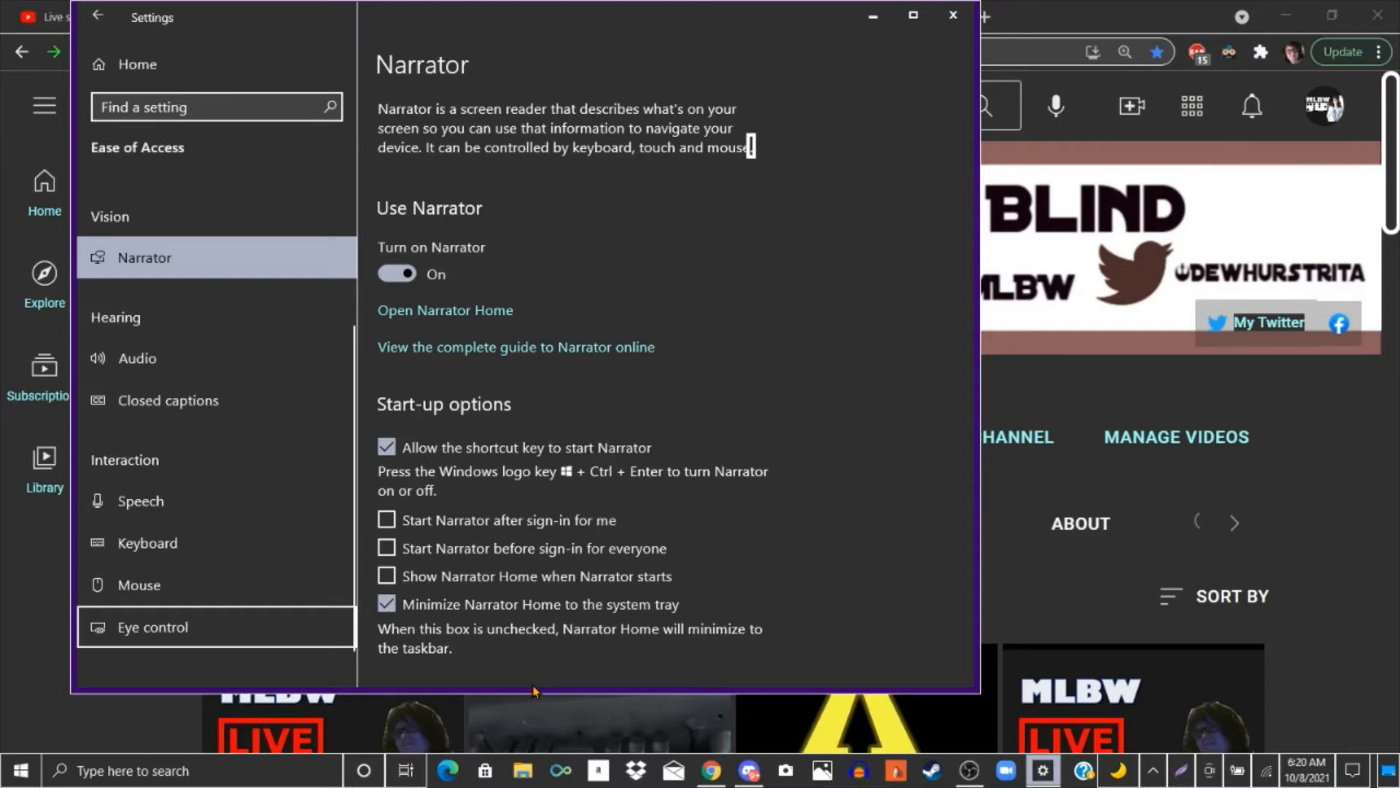
{"action": "key", "text": "Tab"}
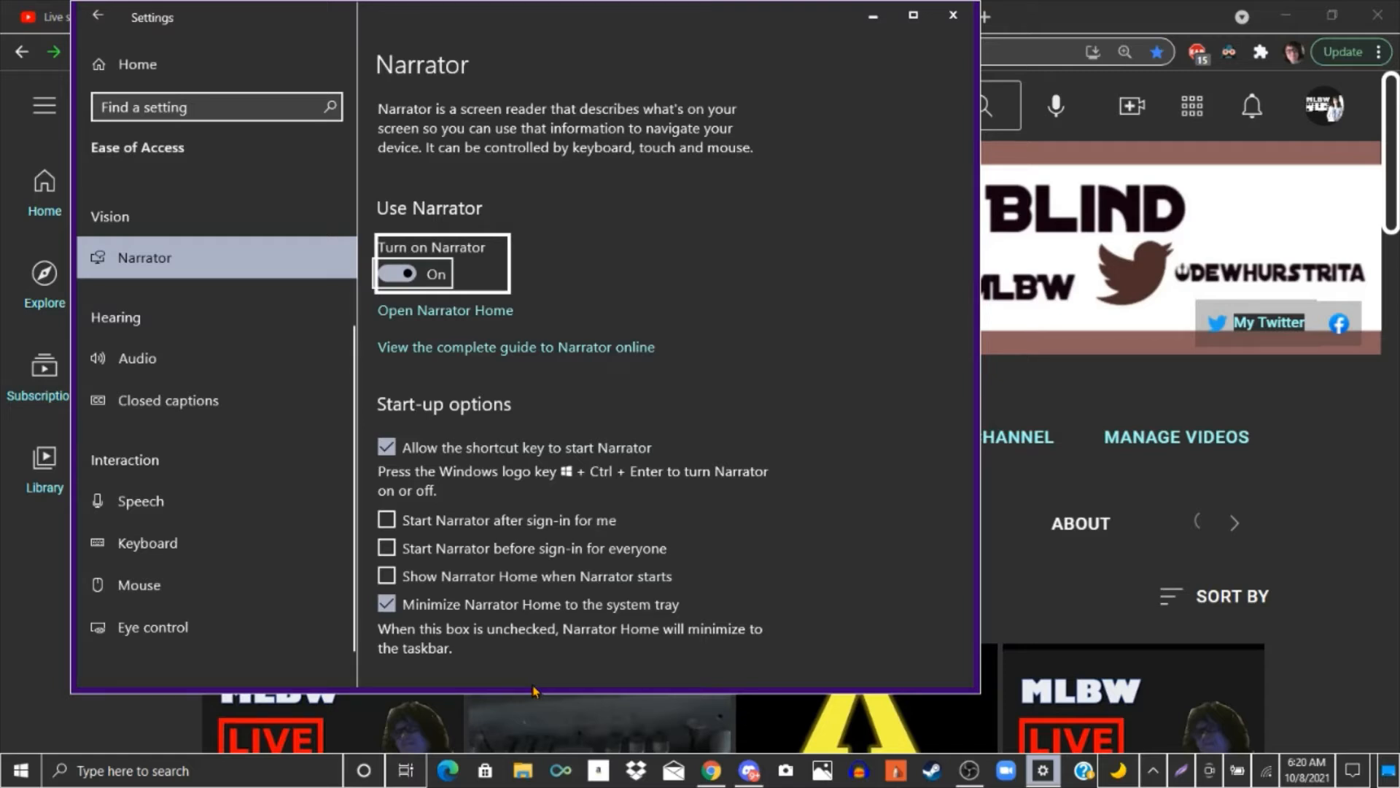
{"action": "key", "text": "Tab"}
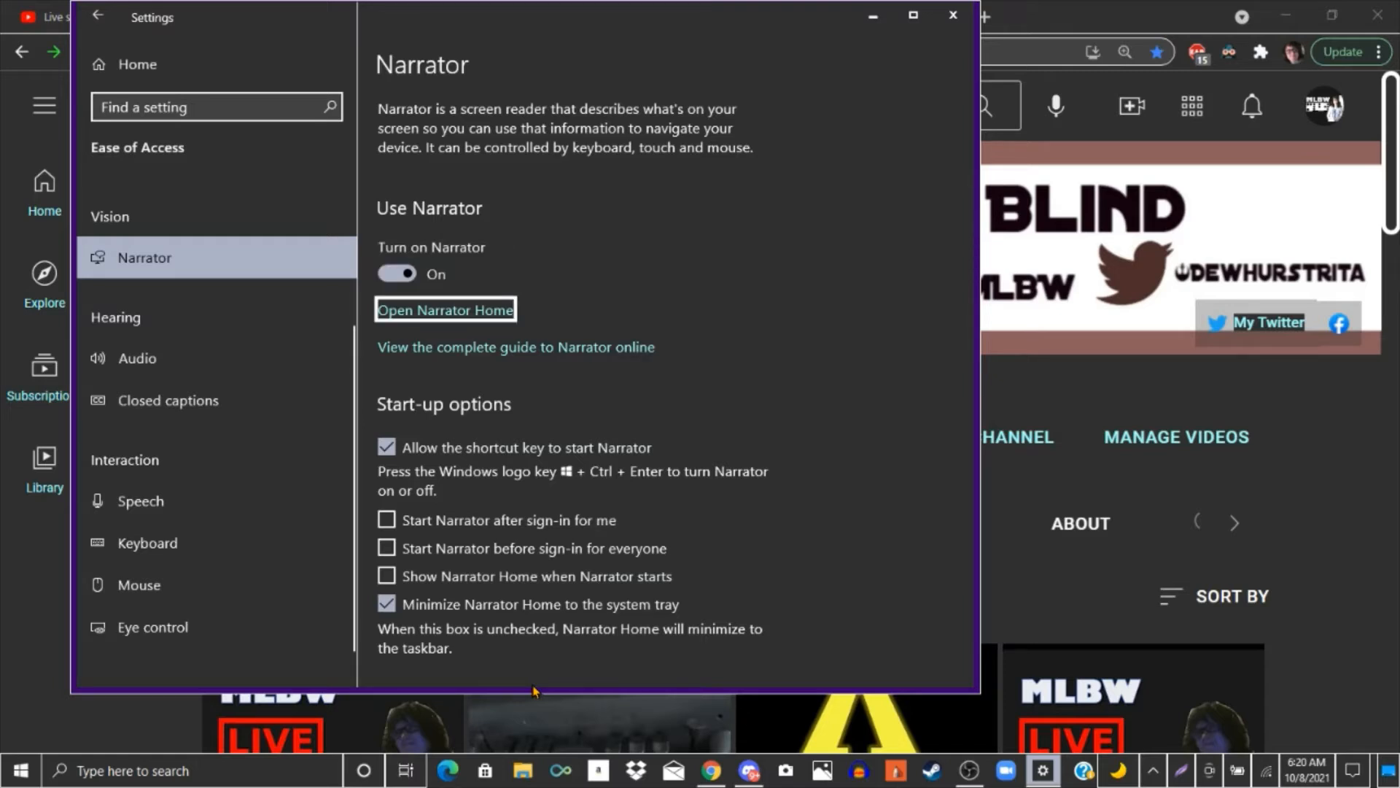
{"action": "key", "text": "Tab"}
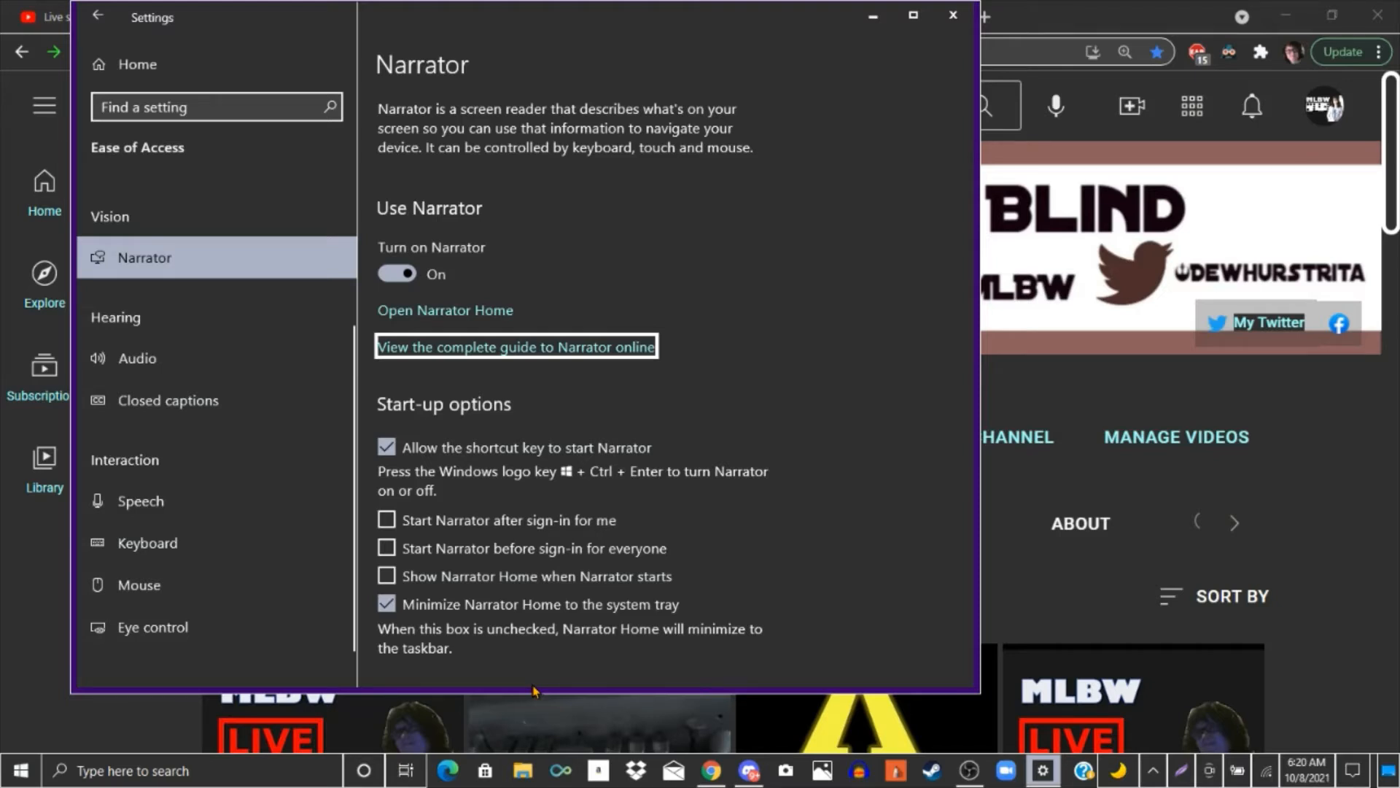
{"action": "key", "text": "Down"}
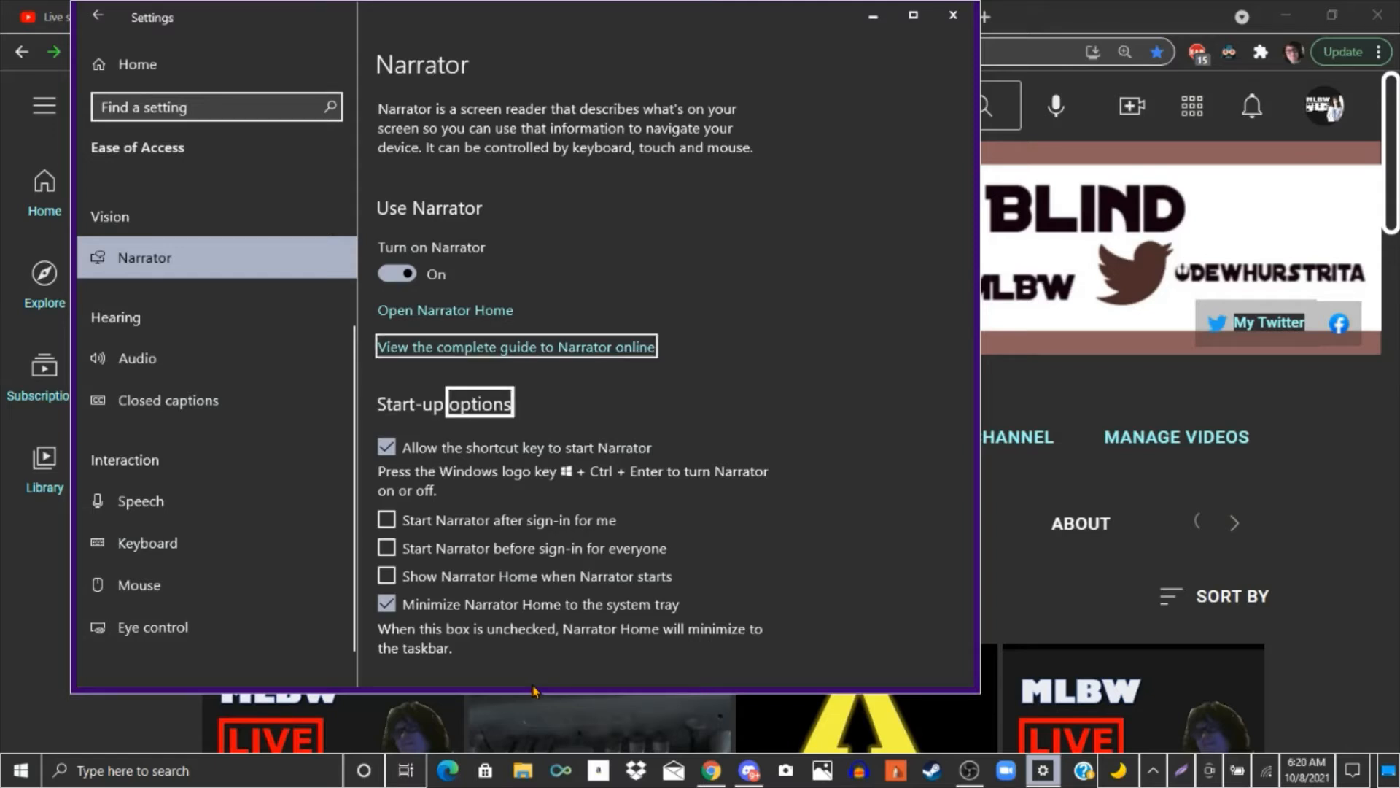
Turn Narrator off and back on to try out the Allow the shortcut key to start Narrator option
{"action": "key", "text": "Tab"}
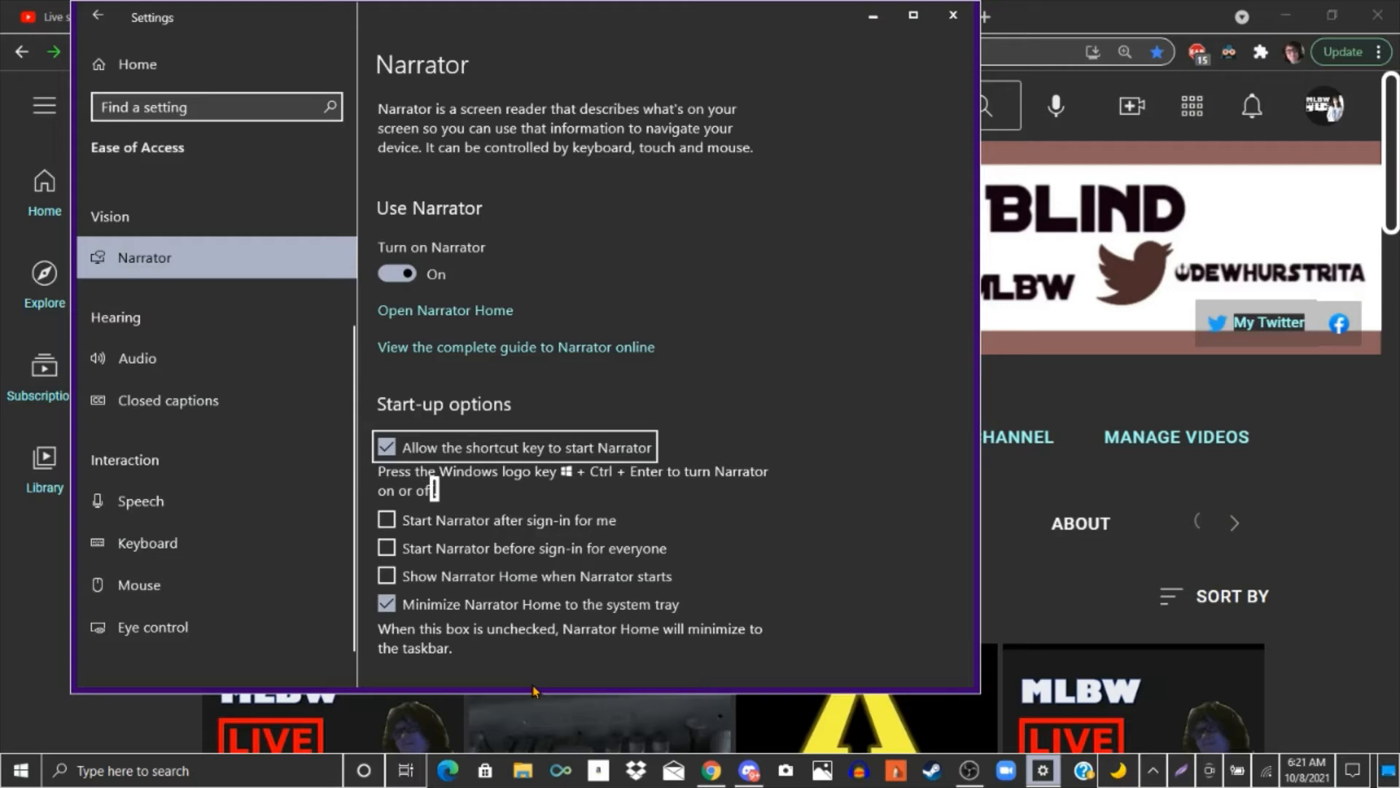
{"action": "key", "text": "super+ctrl+Return"}
{"action": "key", "text": "ctrl+super+Return"}
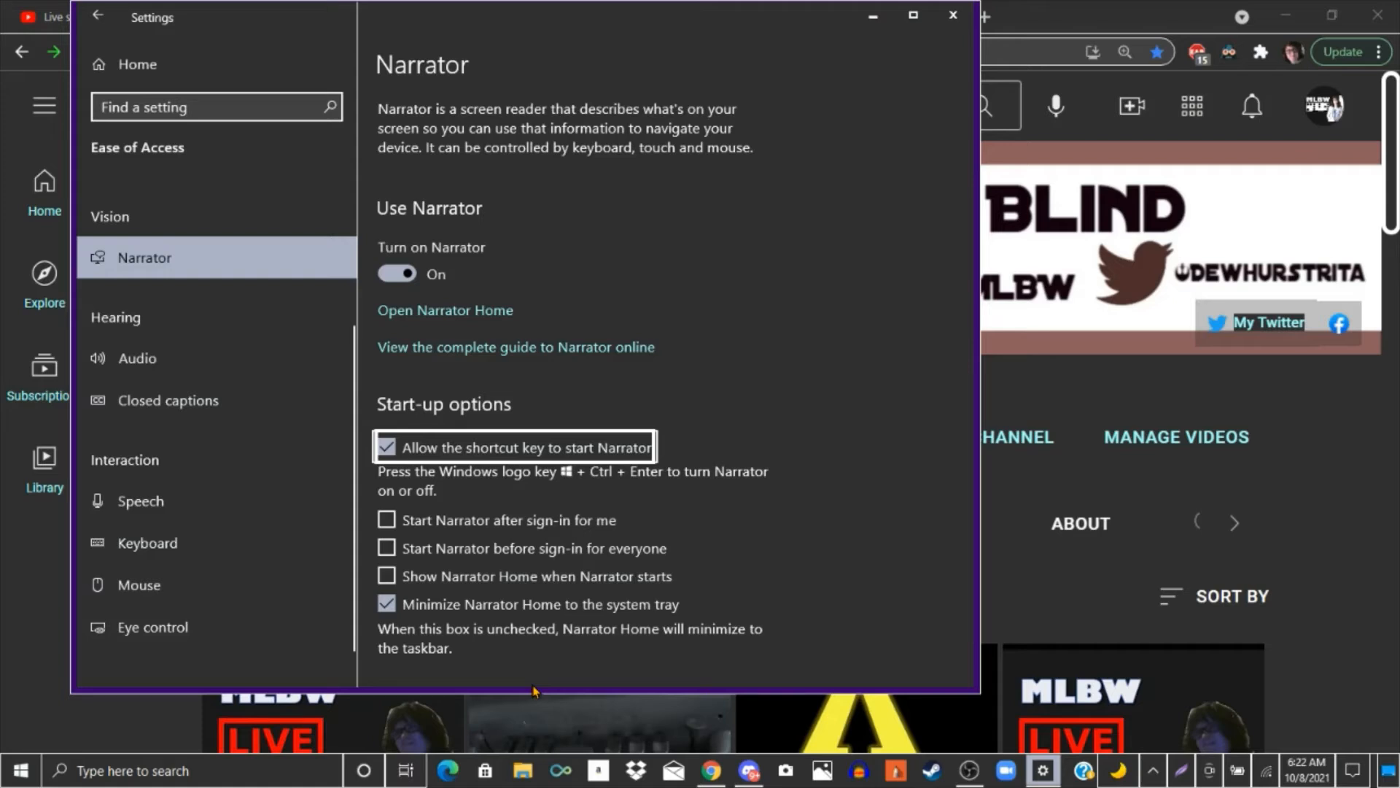
Review the remaining Start-up options, from starting Narrator after sign-in through minimizing Narrator Home to the system tray
{"action": "key", "text": "Tab"}
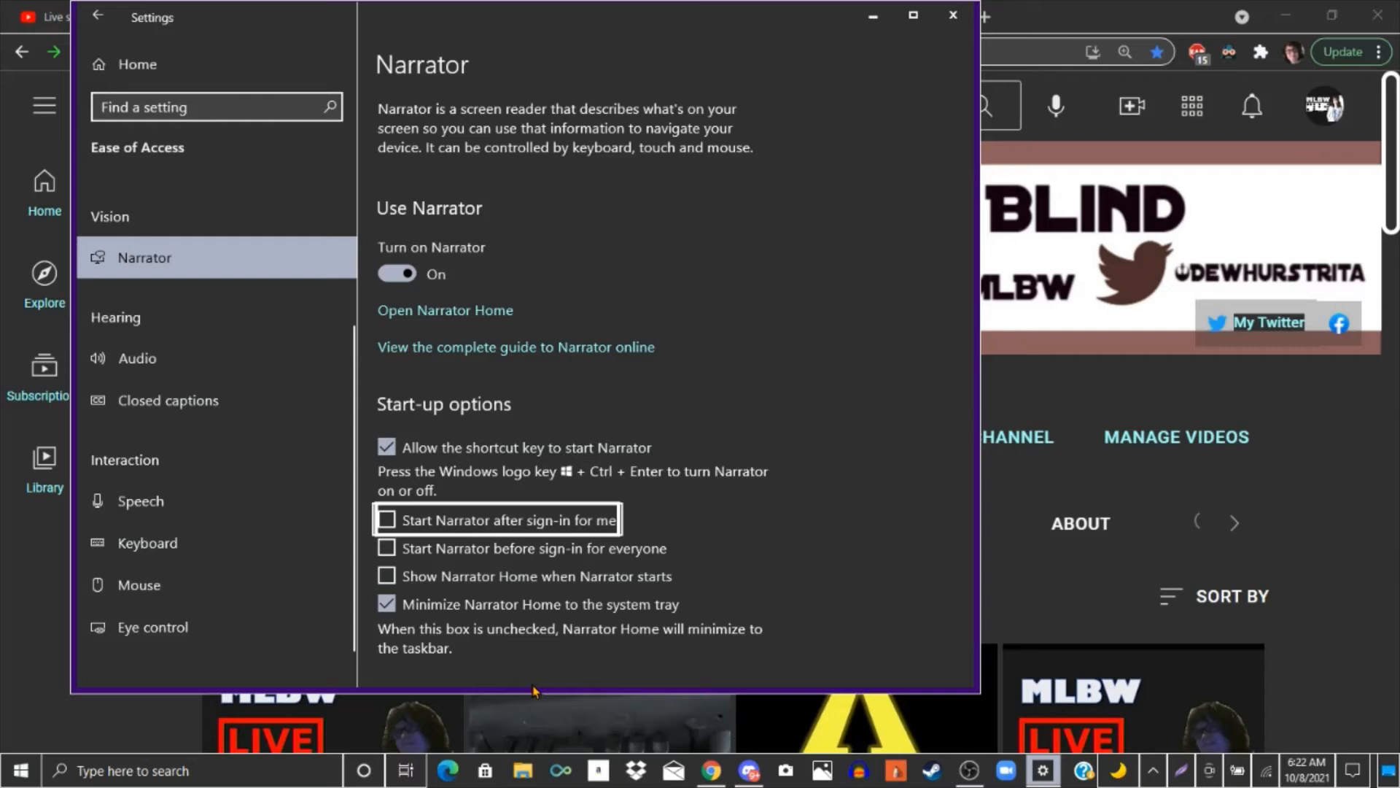
{"action": "key", "text": "Tab"}
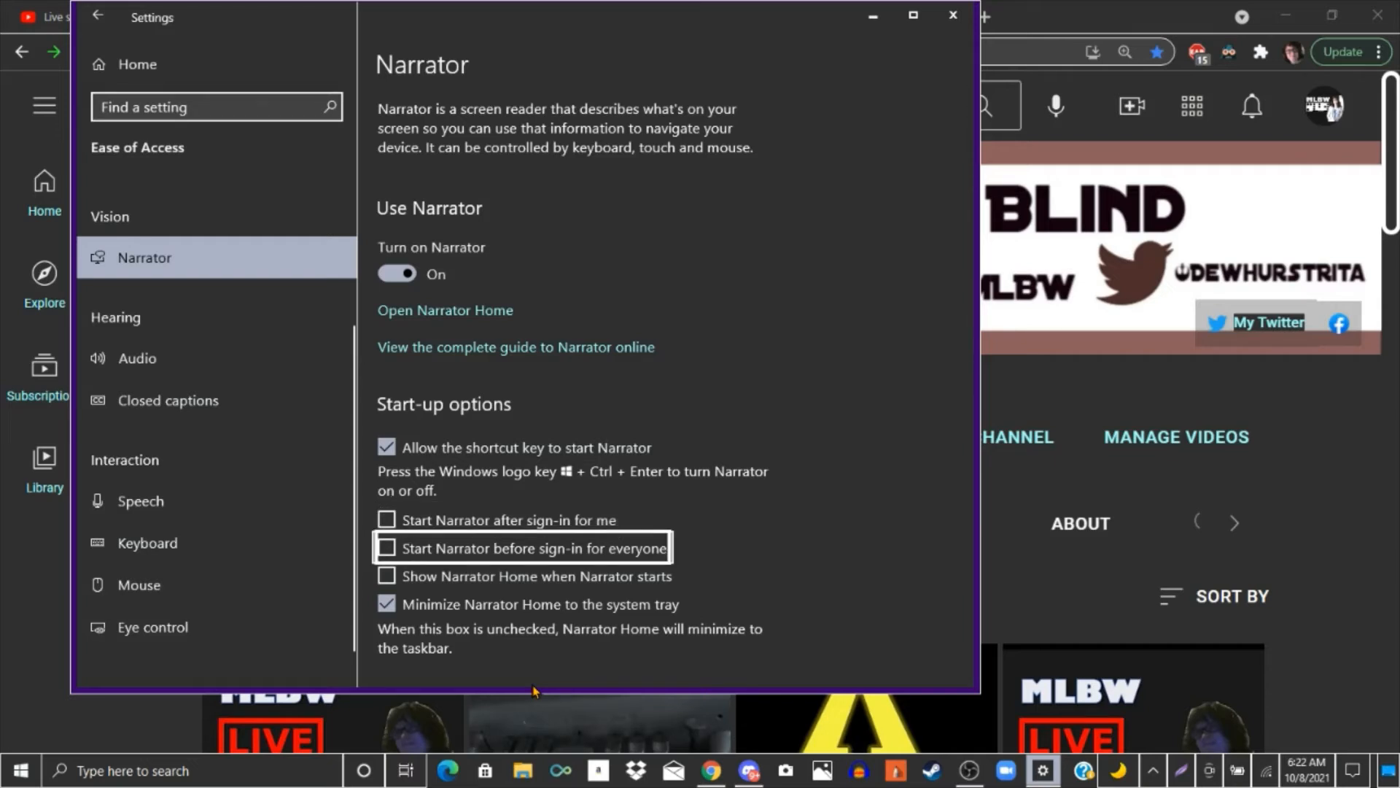
{"action": "key", "text": "Tab"}
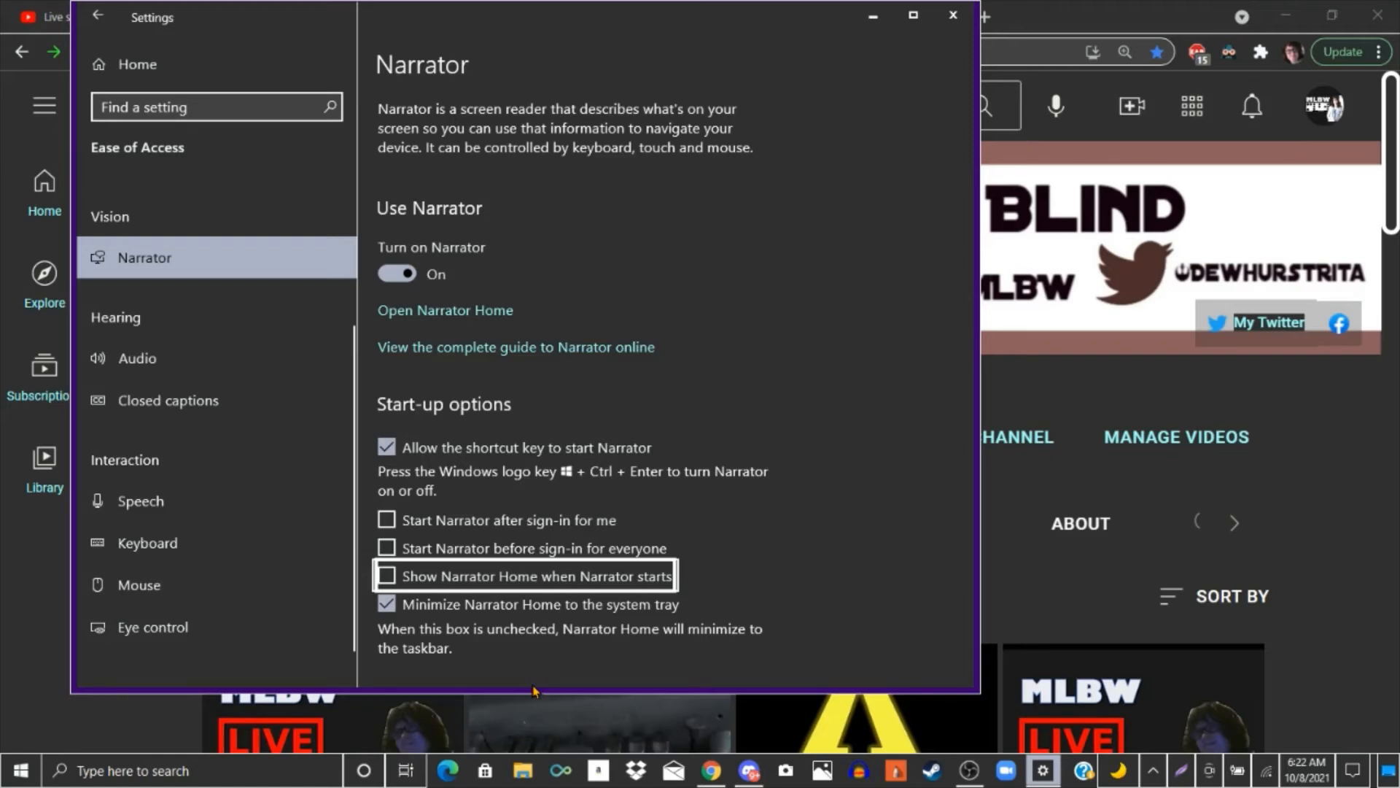
{"action": "key", "text": "Tab"}
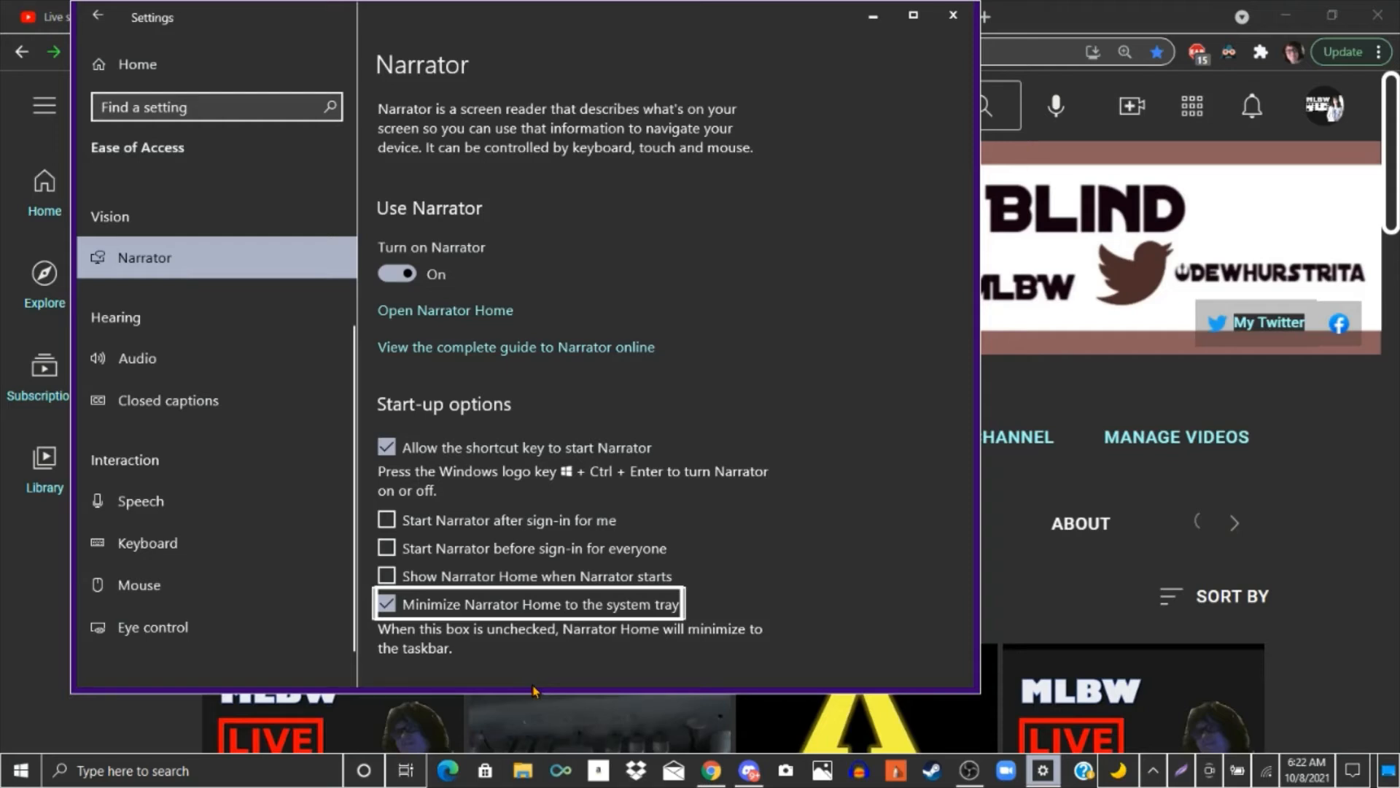
Set Narrator's voice speed to 14 in the Personalize Narrator's voice section
{"action": "key", "text": "Down"}
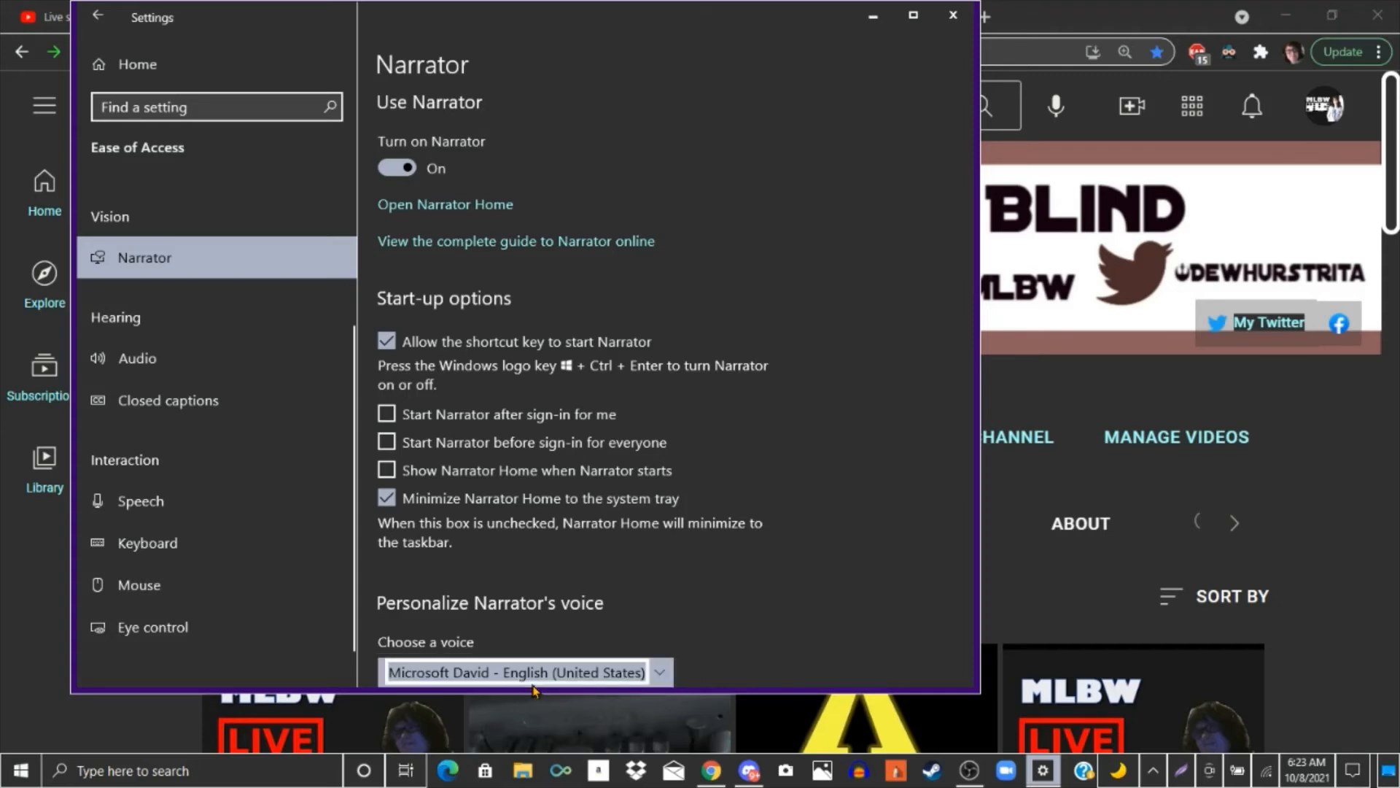
{"action": "key", "text": "Tab"}
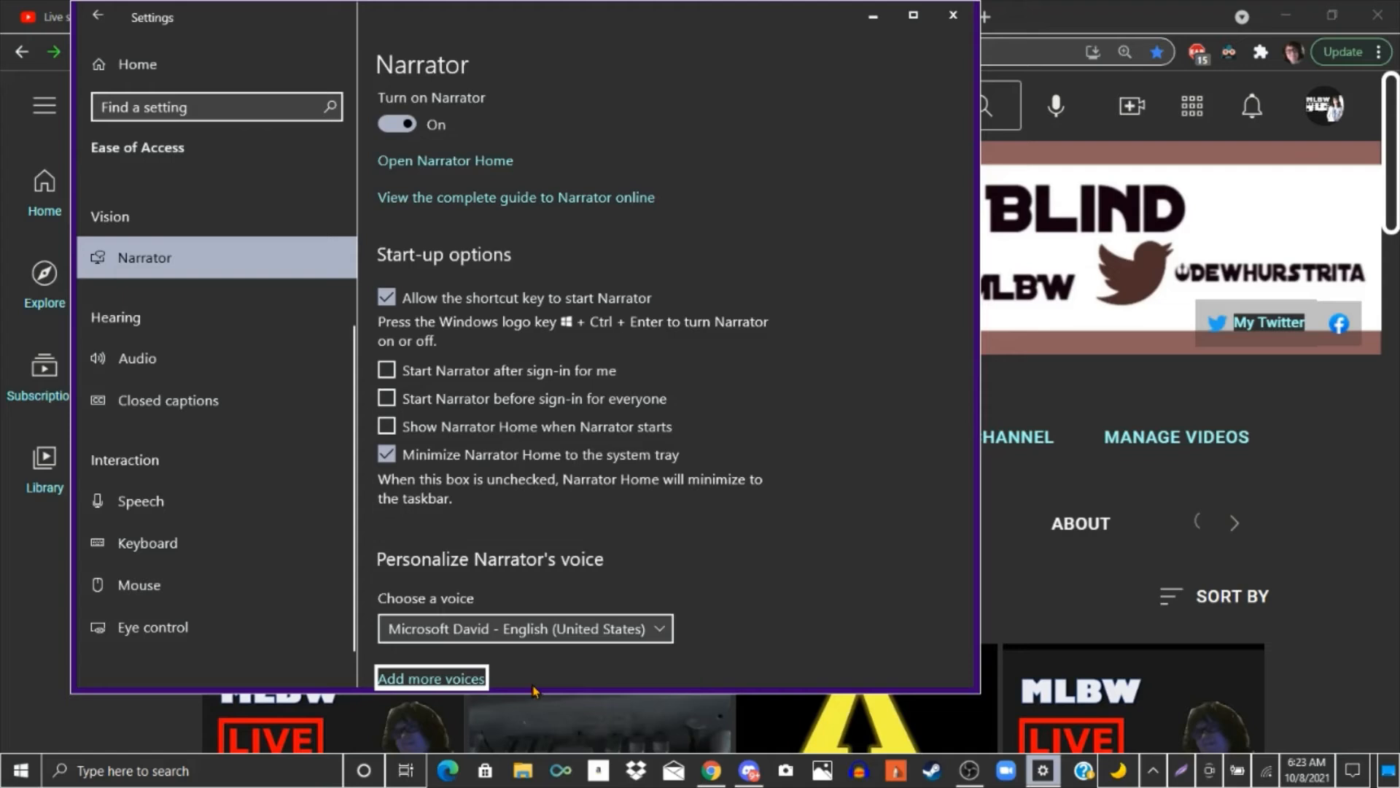
{"action": "key", "text": "Tab"}
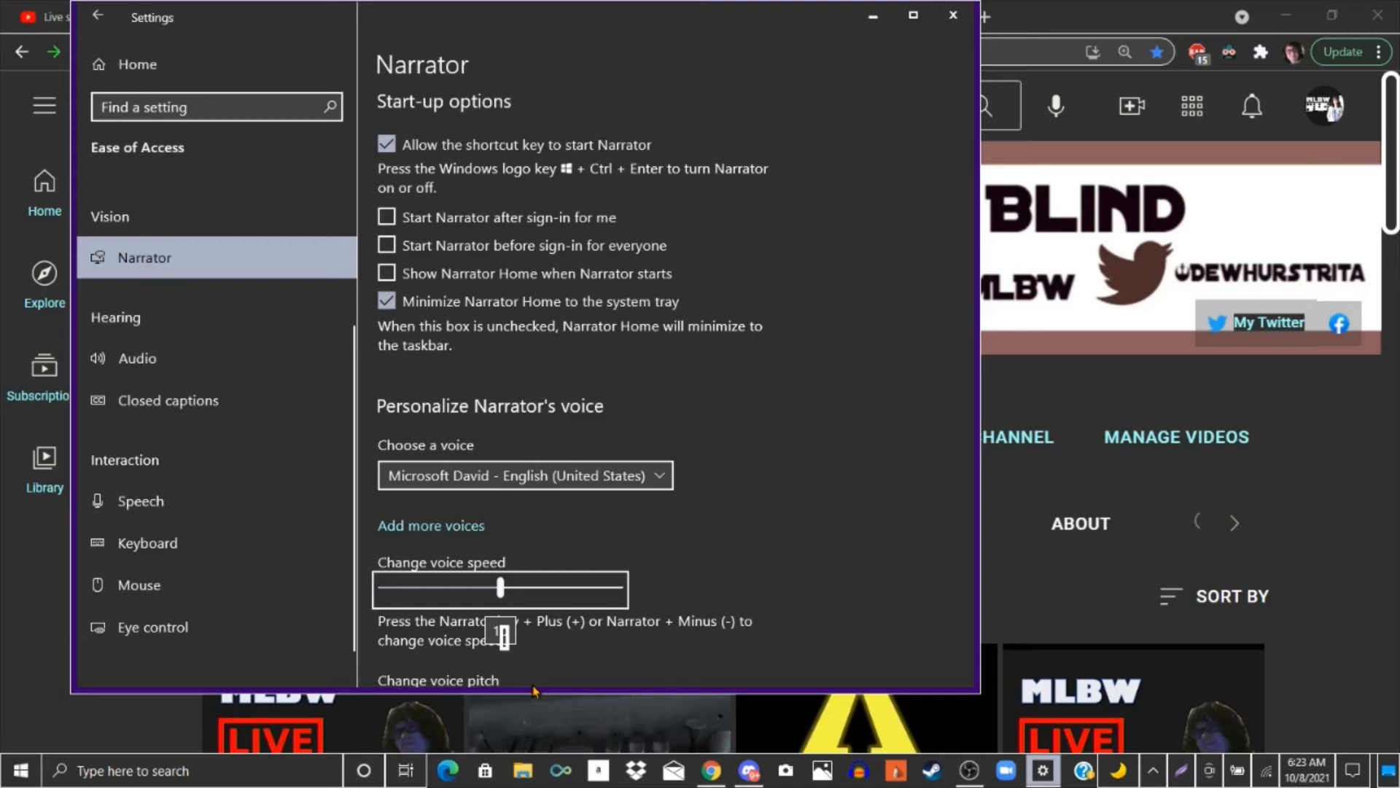
{"action": "key", "text": "Right"}
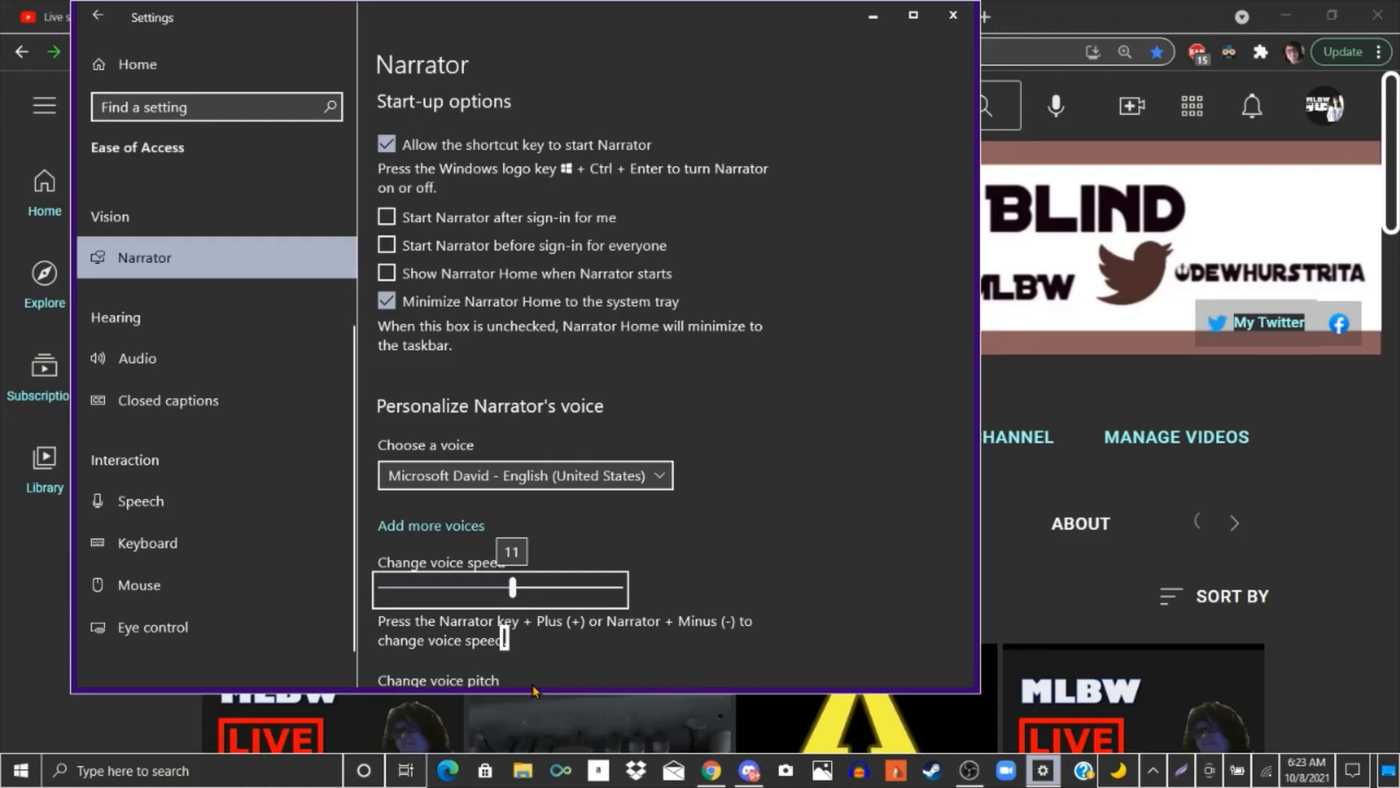
{"action": "key", "text": "Right"}
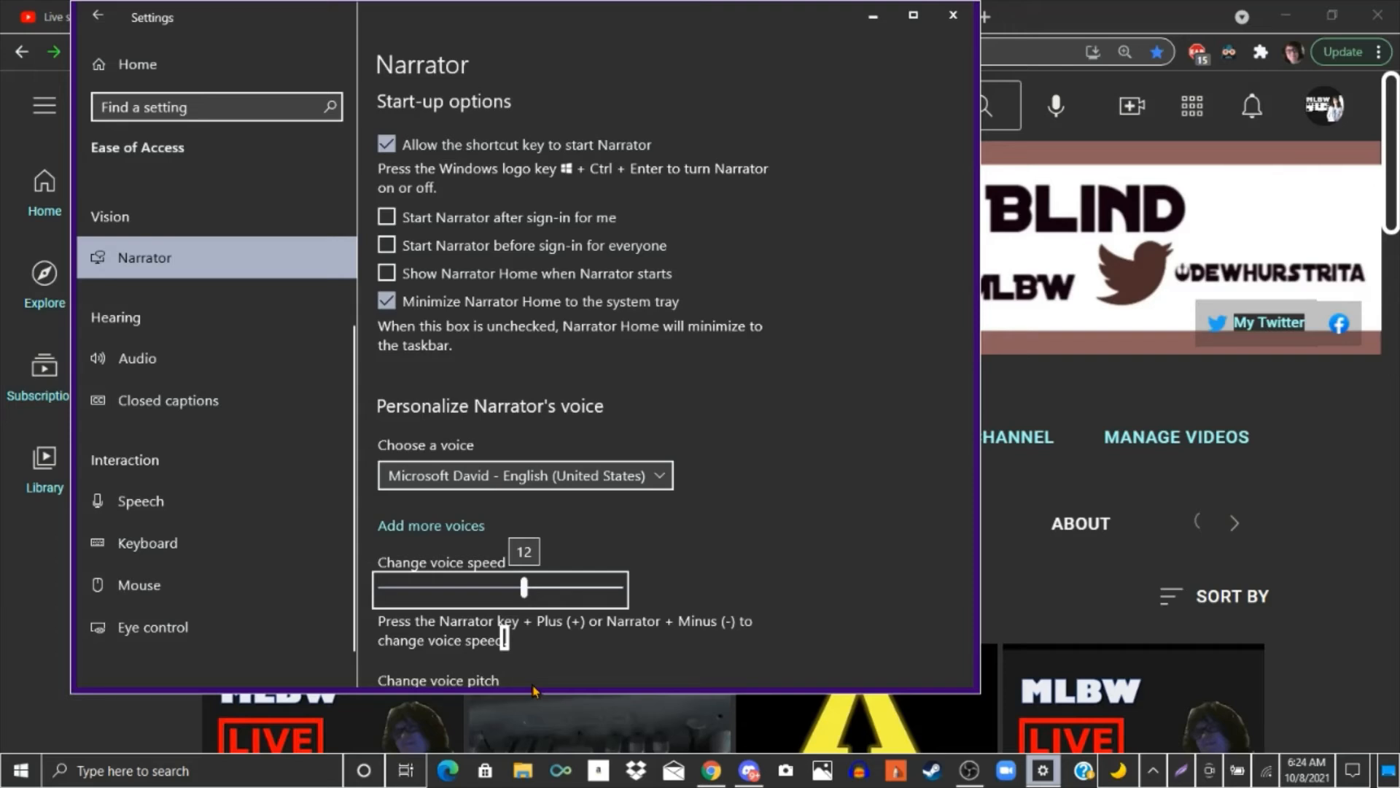
{"action": "key", "text": "Right"}
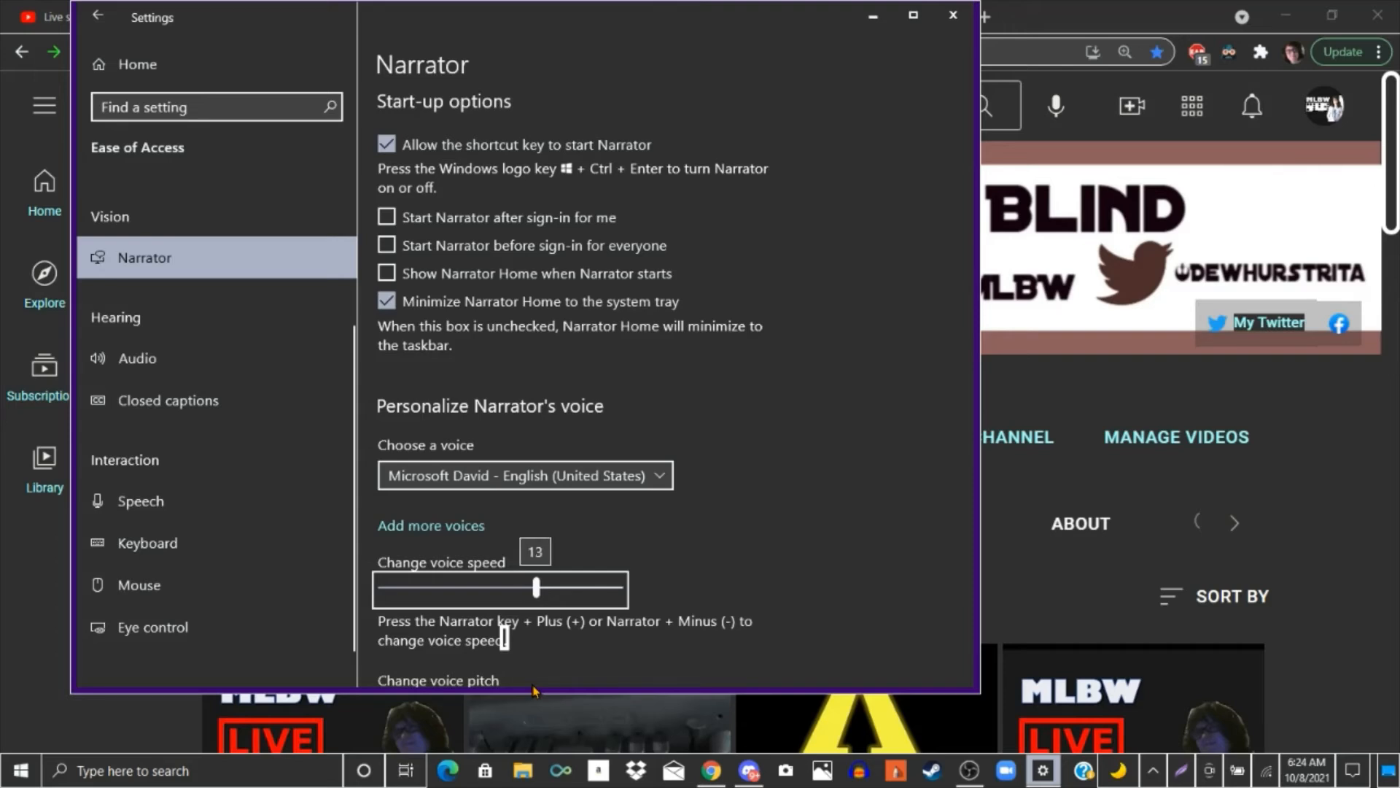
{"action": "key", "text": "Right"}
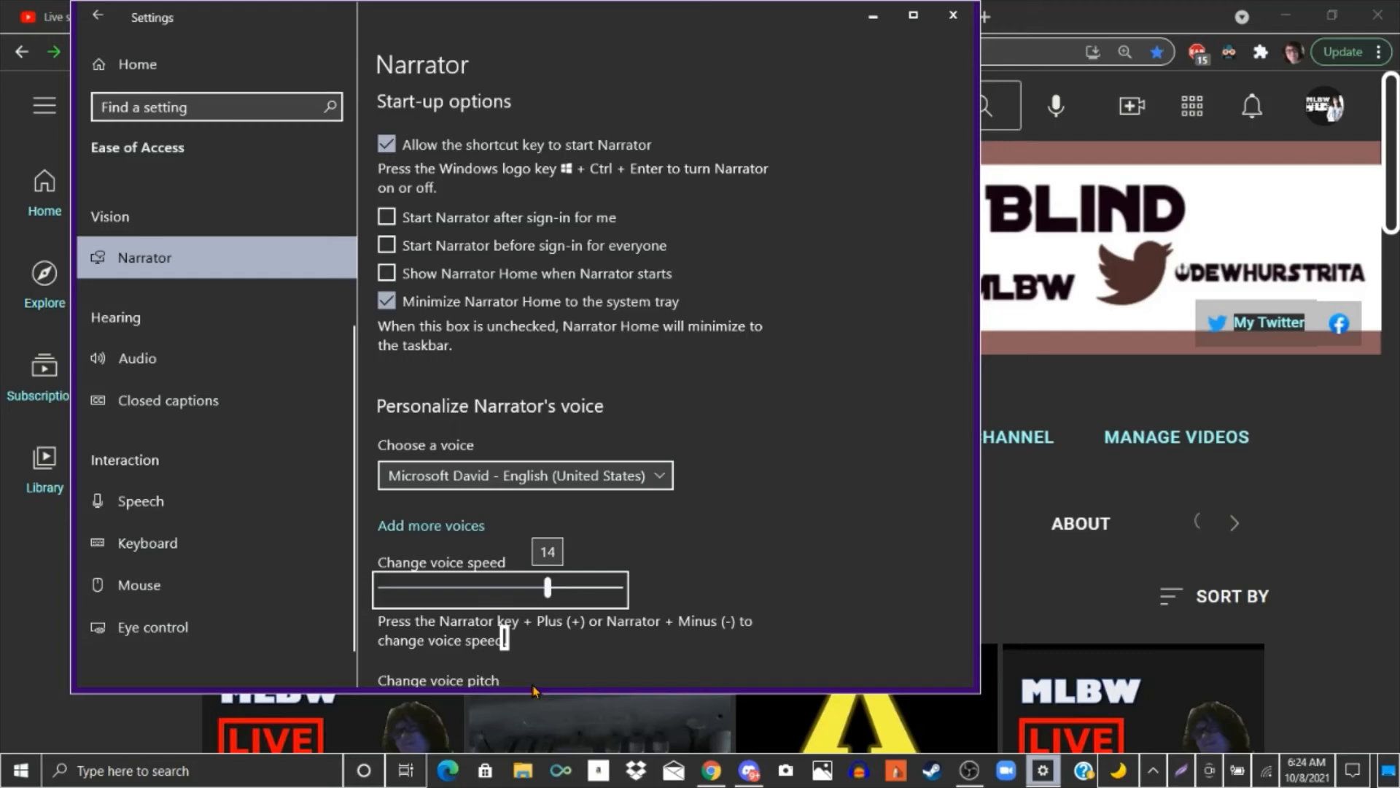
Examine the voice pitch and volume sliders, the lowering of other apps' volume, and the audio device choice for Narrator's voice
{"action": "key", "text": "Tab"}
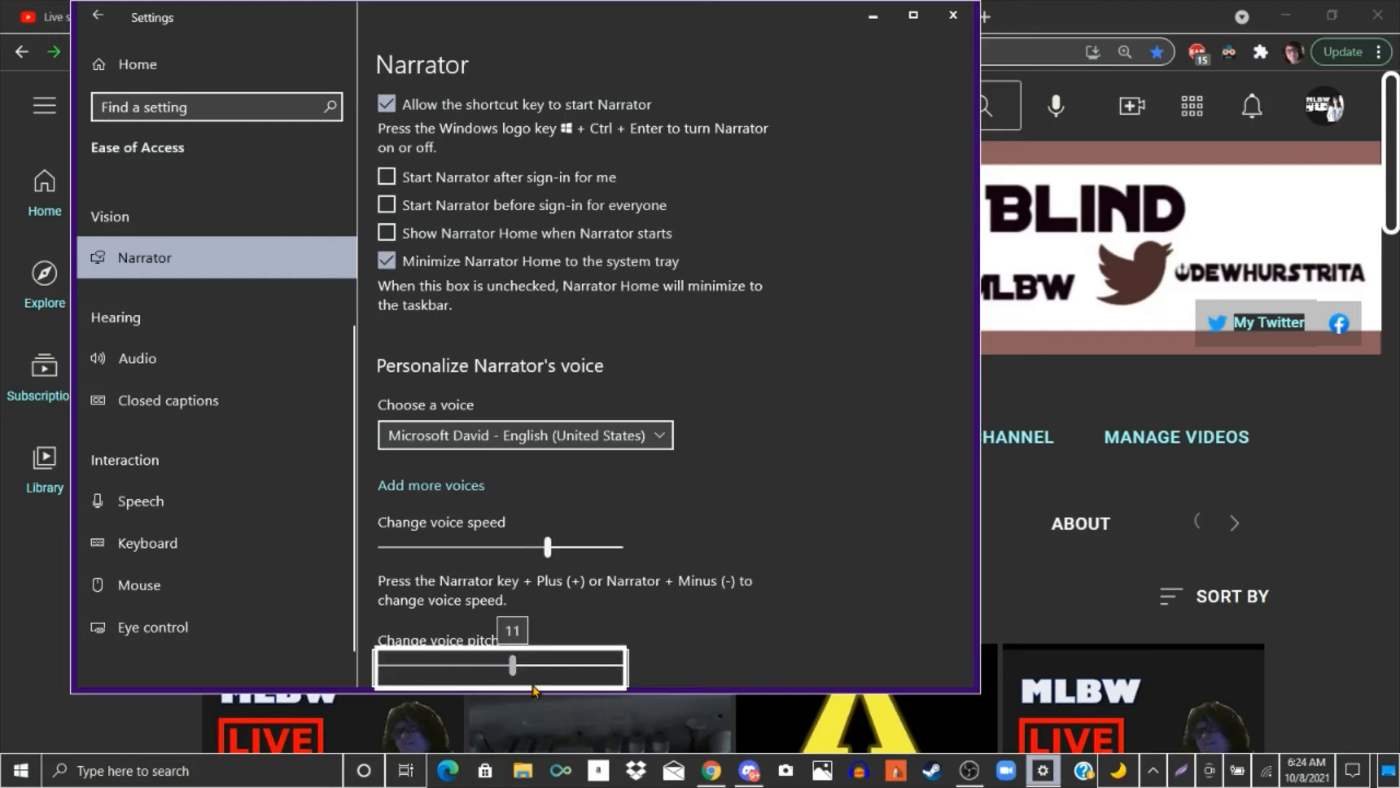
{"action": "key", "text": "Tab"}
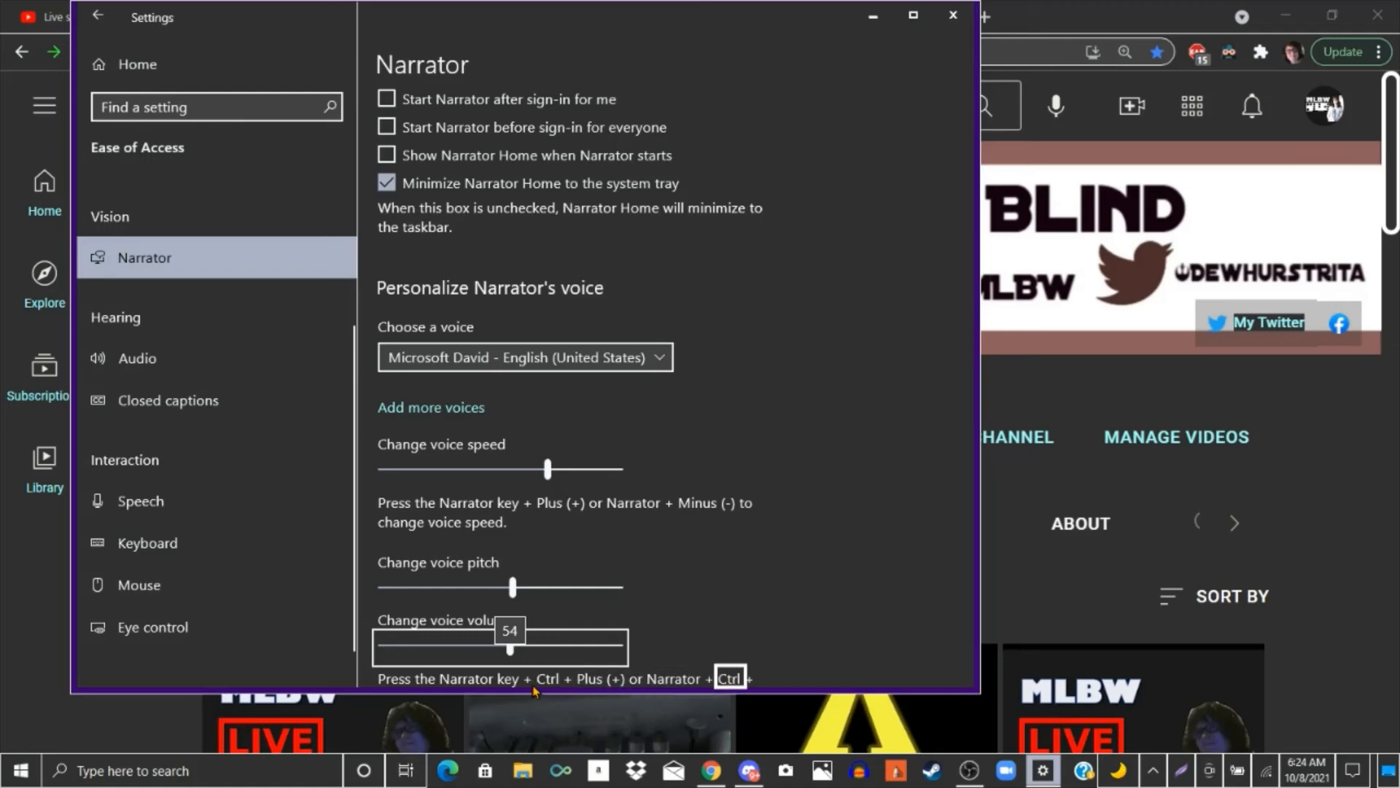
{"action": "key", "text": "Tab"}
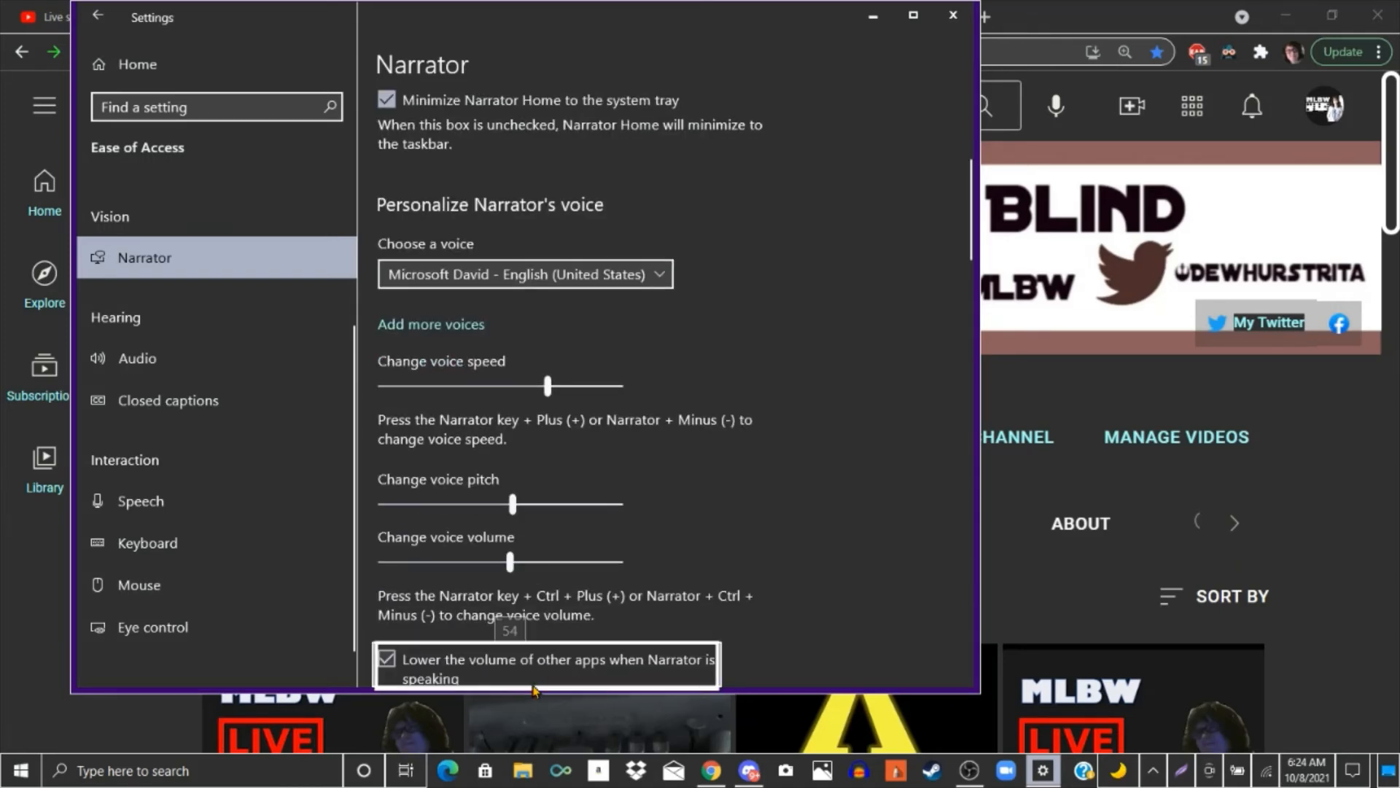
{"action": "key", "text": "Tab"}
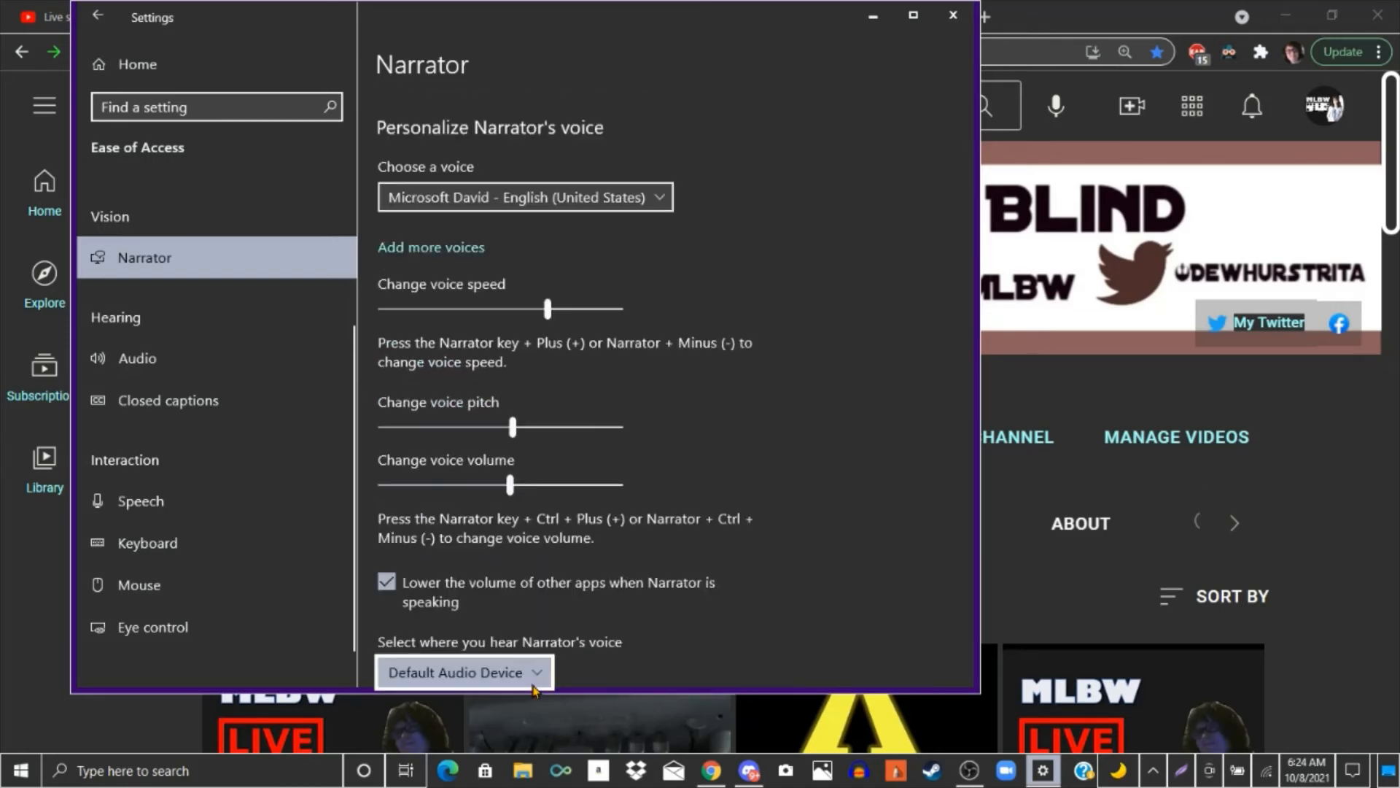
Examine the reading options for level of detail, formatted-text emphasis, phonetics, punctuation pauses and advanced detail on controls
{"action": "key", "text": "Tab"}
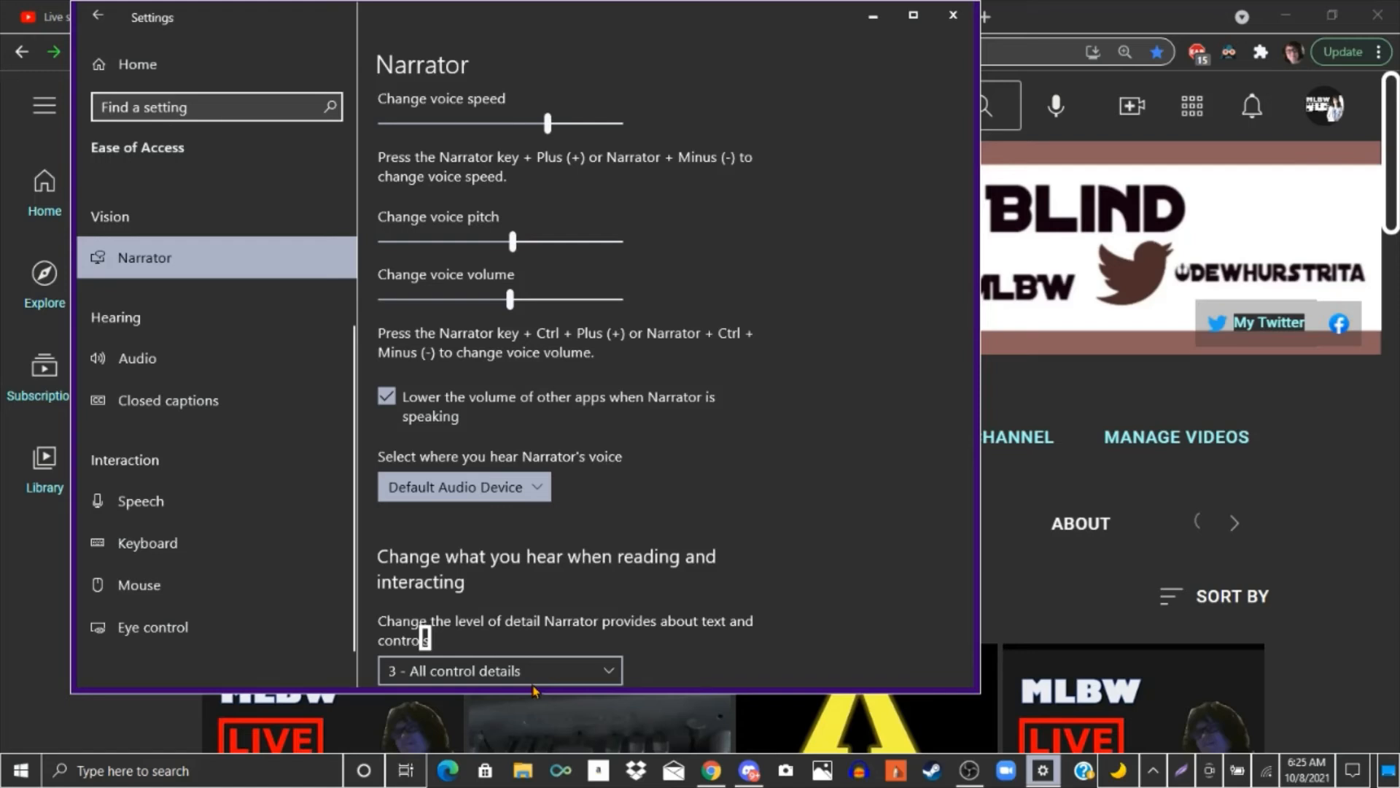
{"action": "key", "text": "Tab"}
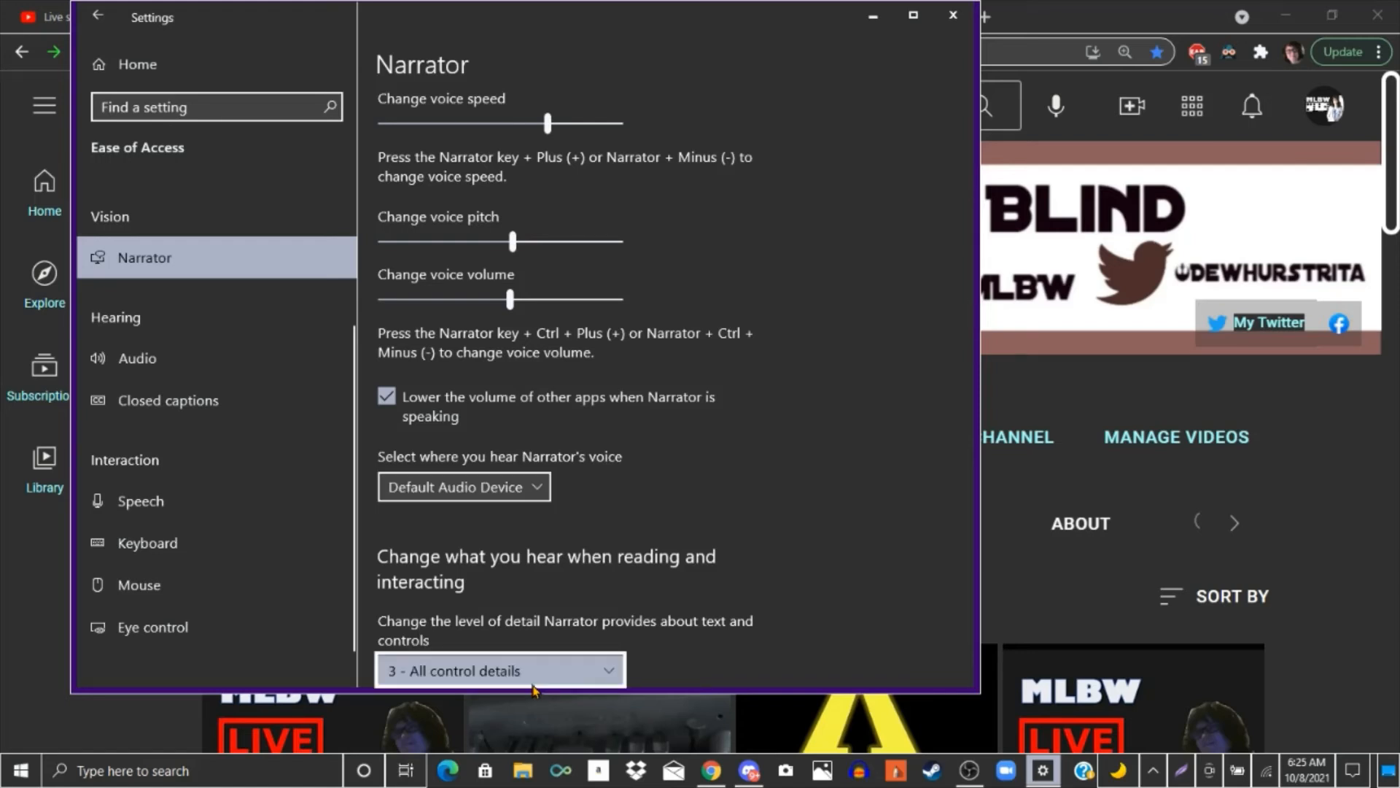
{"action": "key", "text": "Tab"}
{"action": "key", "text": "Tab"}
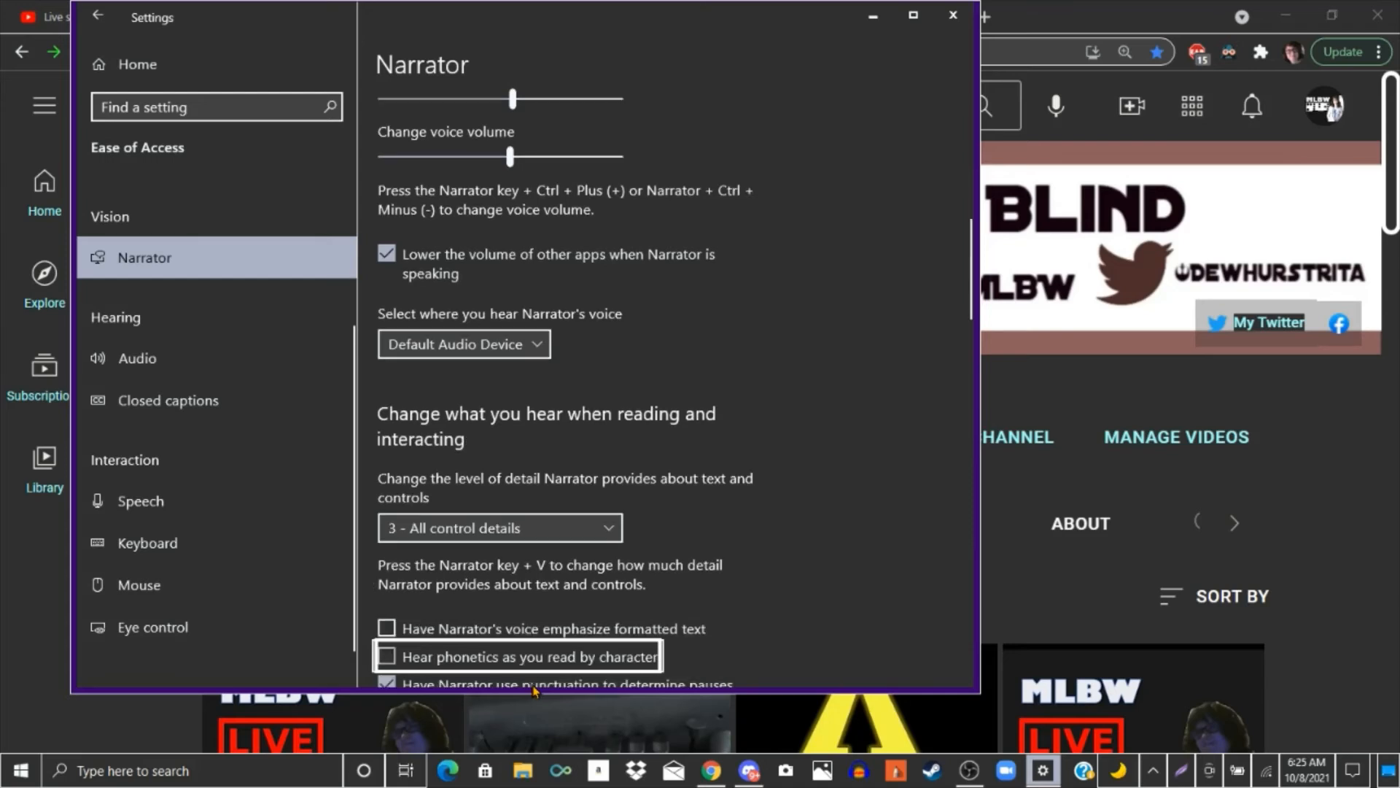
{"action": "key", "text": "Tab"}
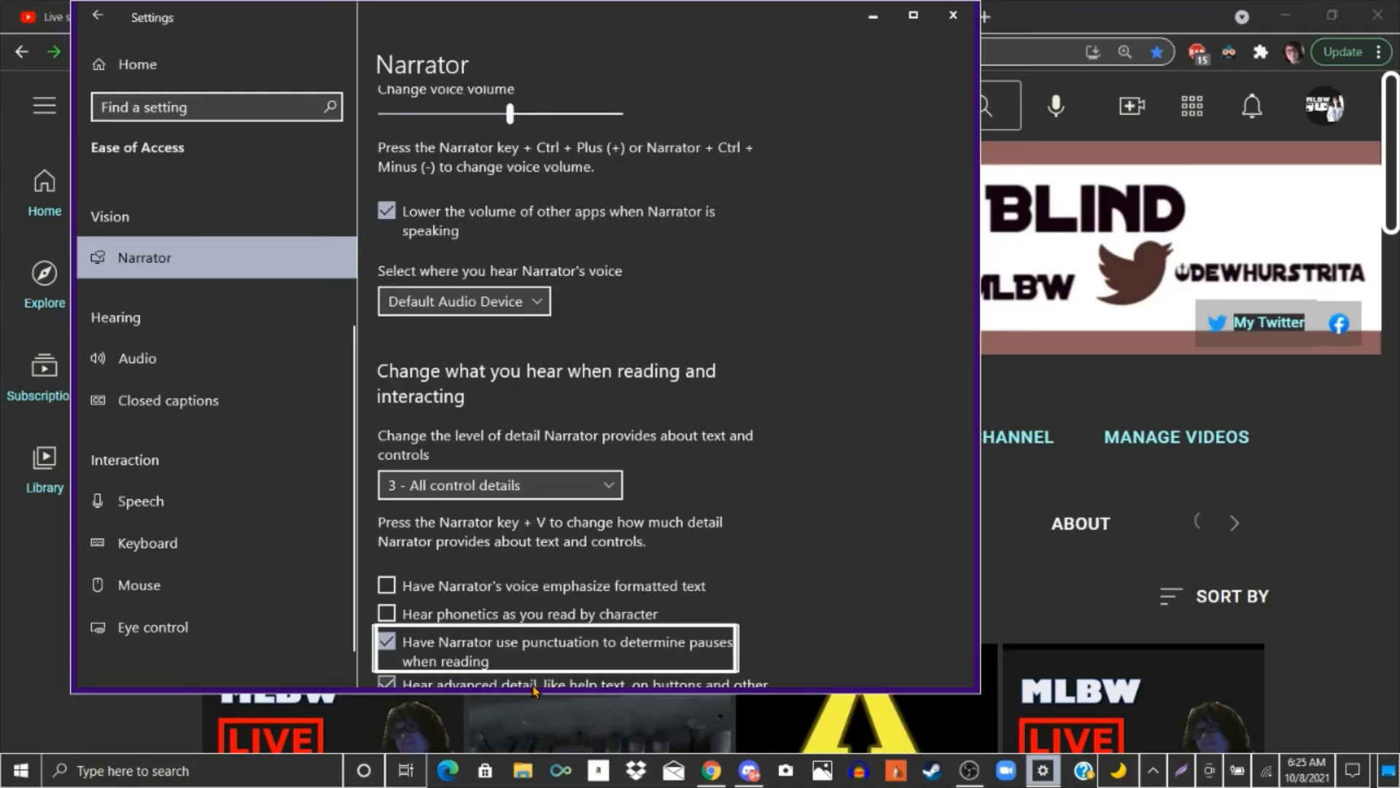
{"action": "key", "text": "Tab"}
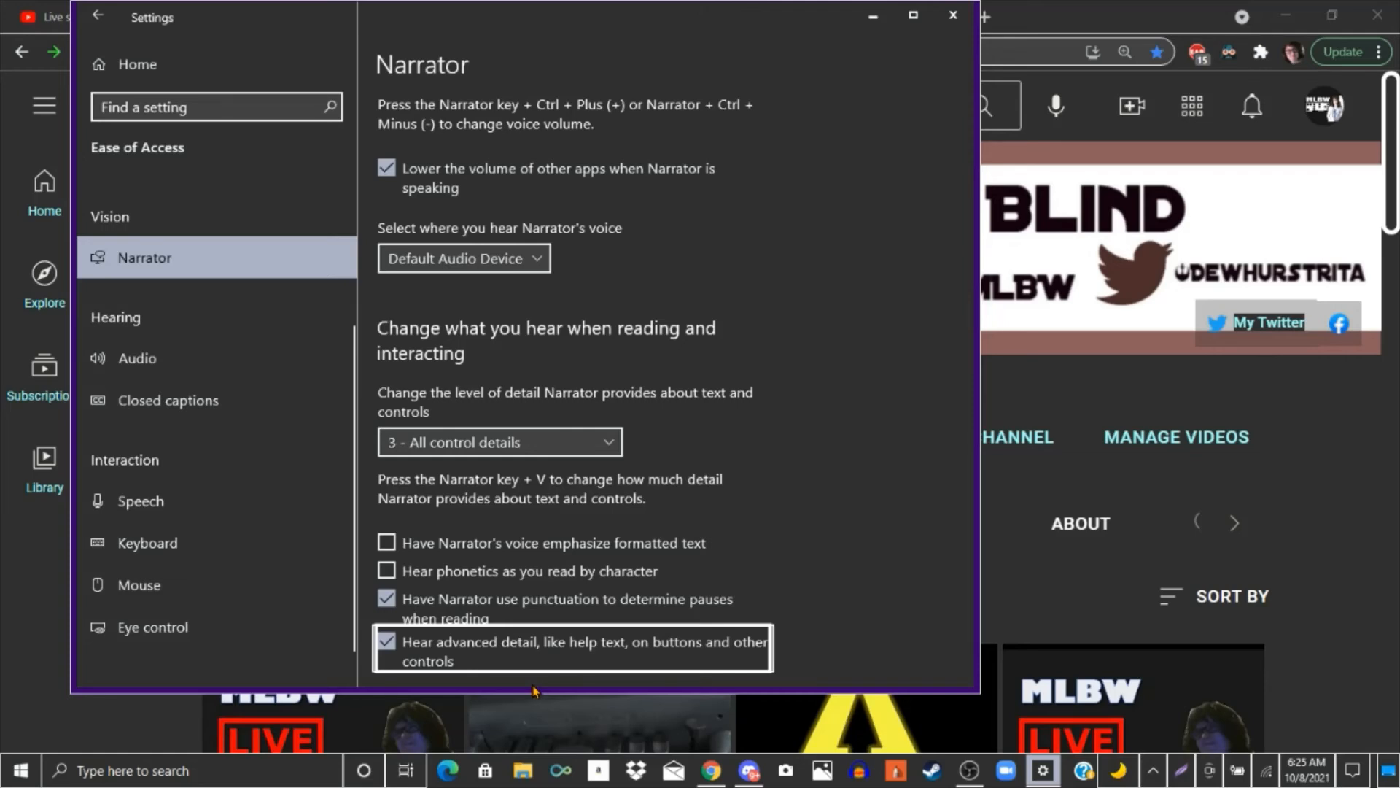
Examine the setting for the level of context Narrator provides for buttons and the one for when it gives control details
{"action": "key", "text": "Down"}
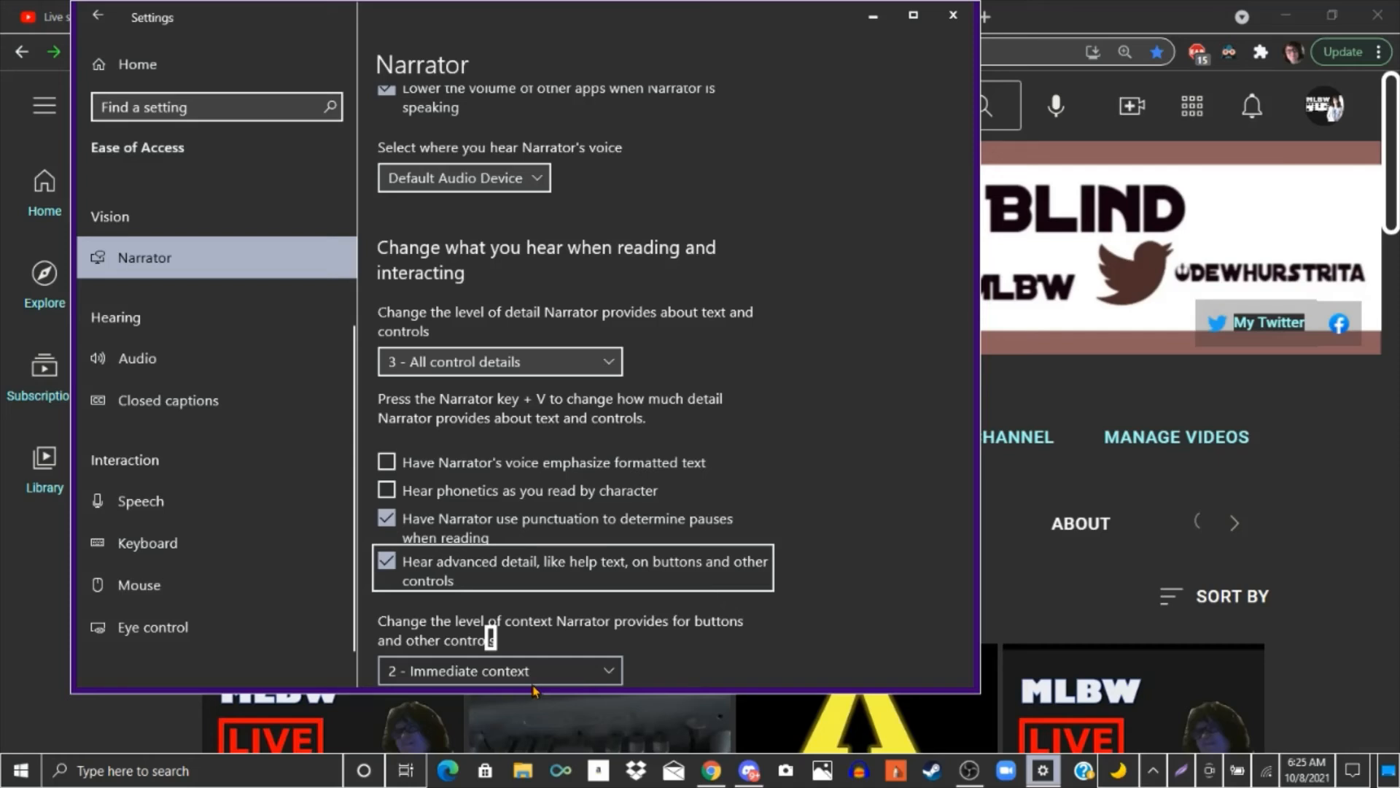
{"action": "key", "text": "Tab"}
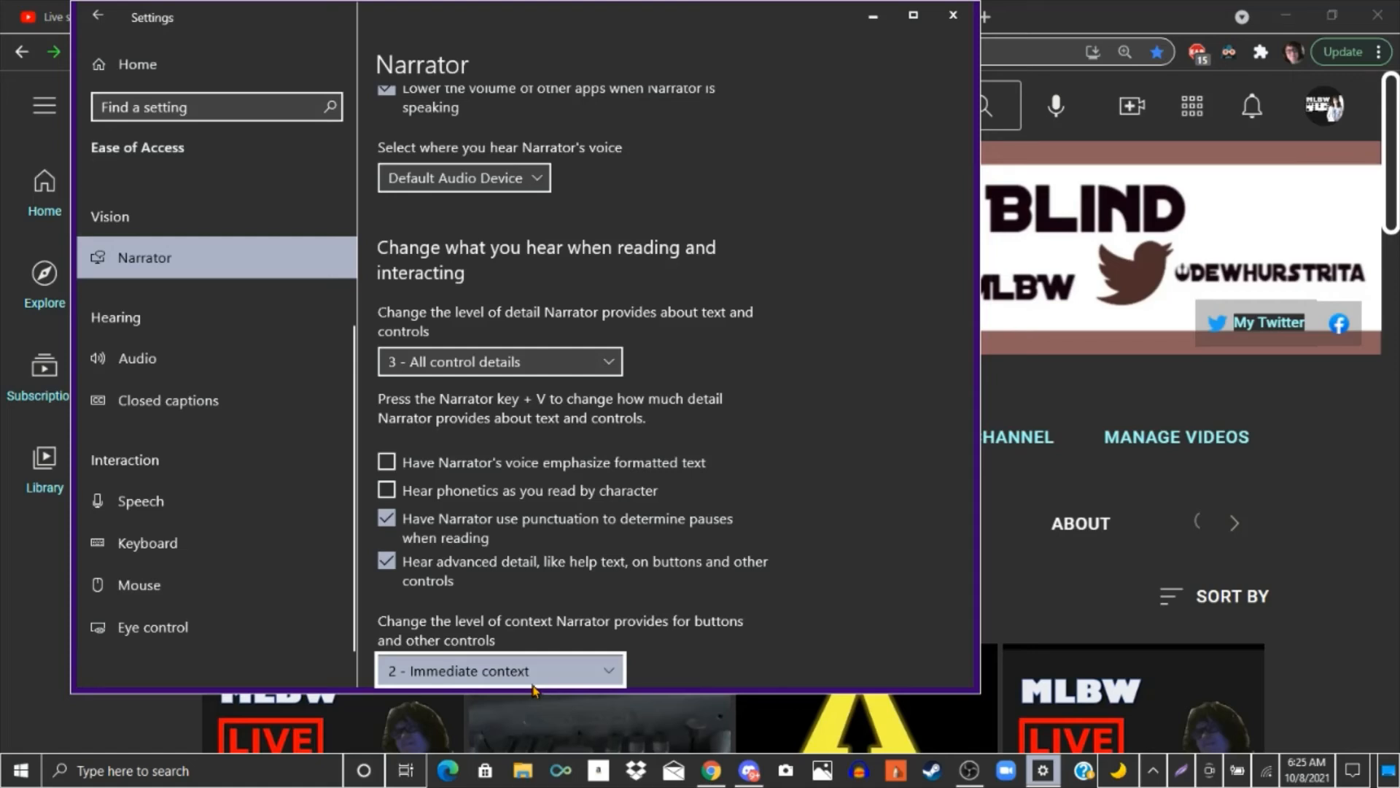
{"action": "left_click", "coordinate": [533, 684]}
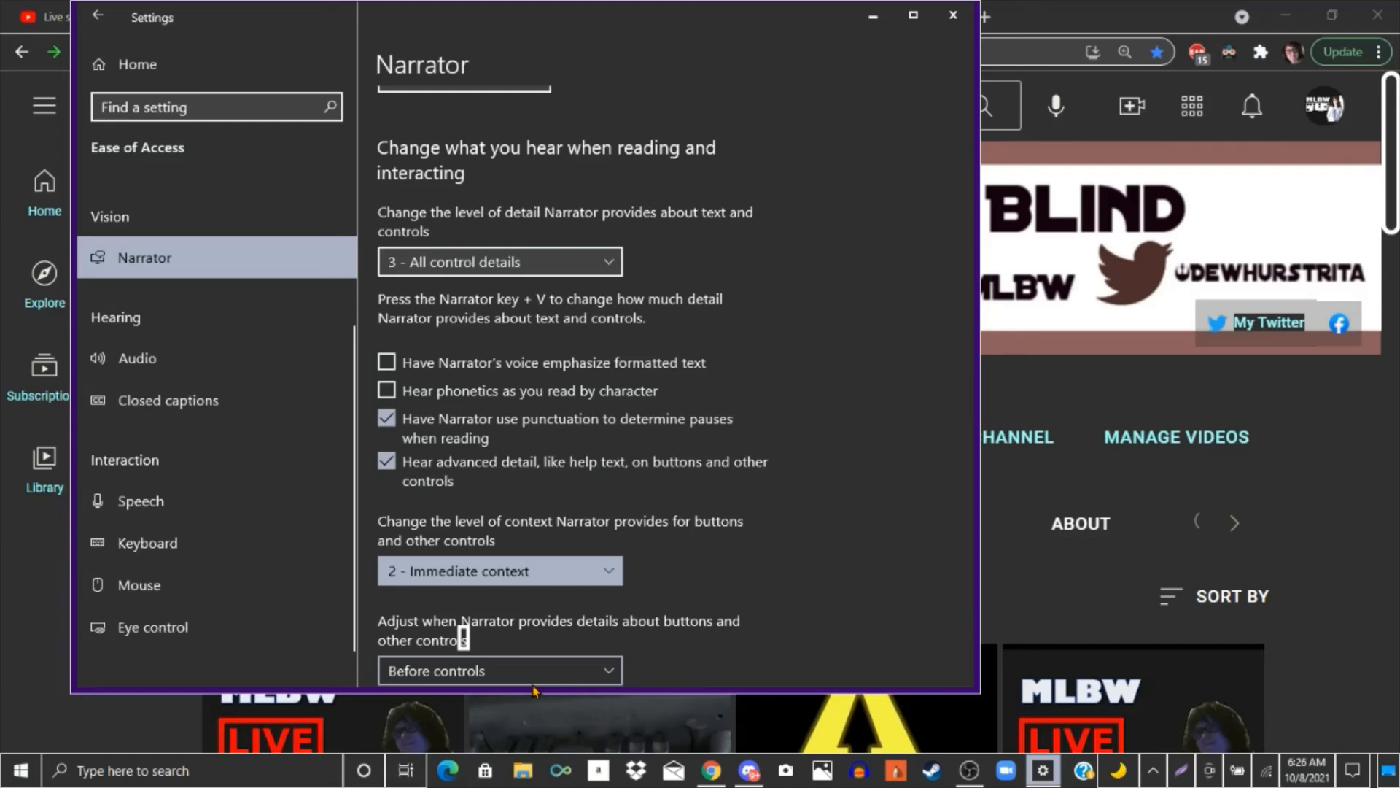
{"action": "key", "text": "Up"}
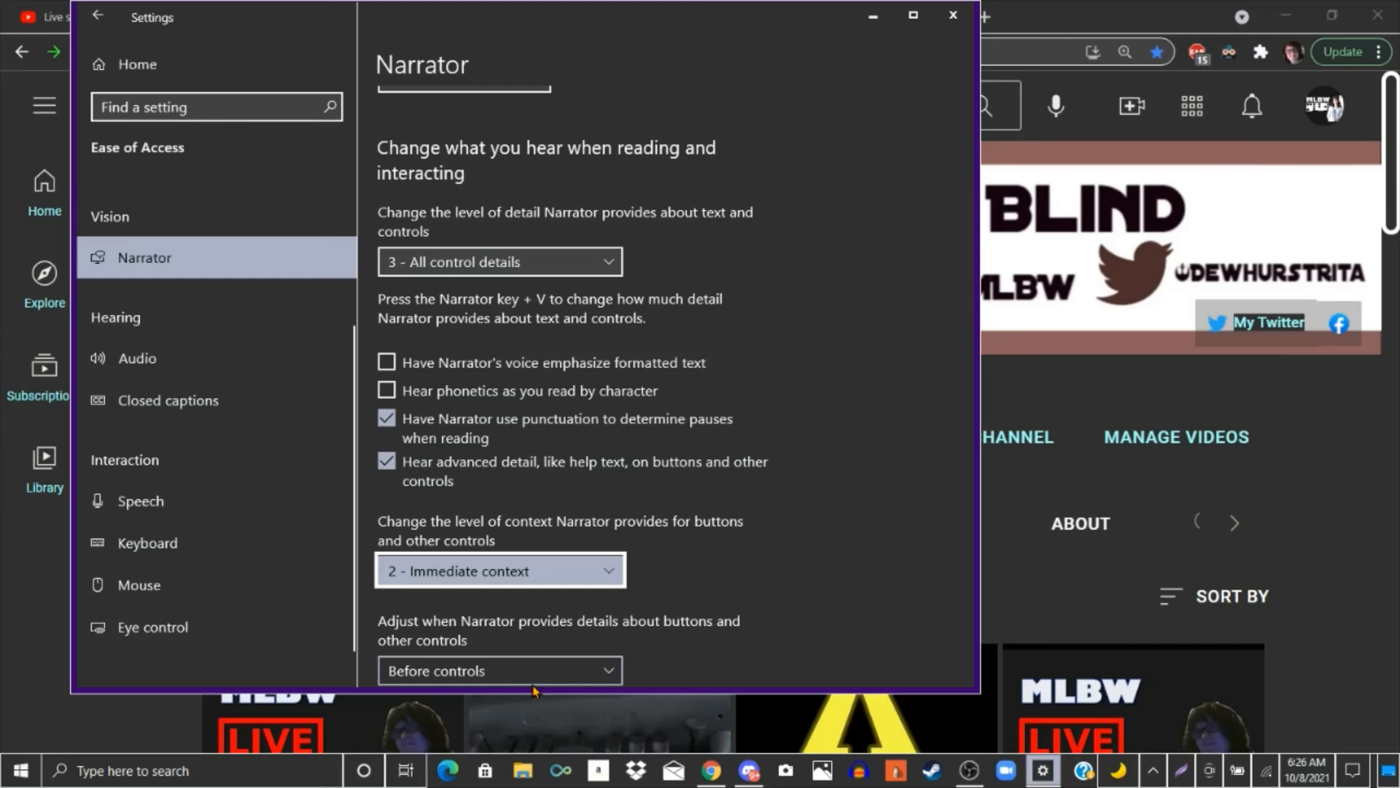
{"action": "key", "text": "Up"}
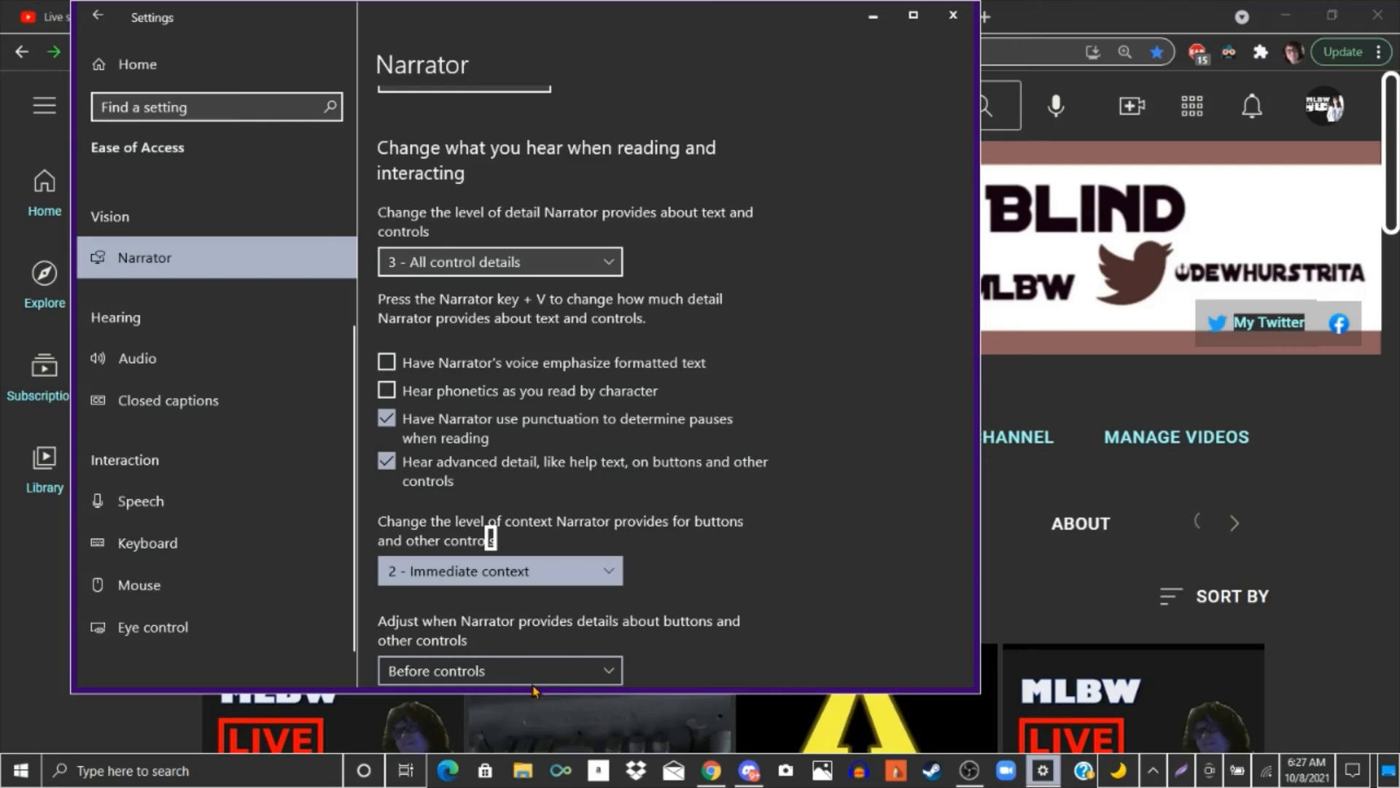
Review the interaction hints, action failure announcement and audio cue options, up to the Change what you hear when typing heading
{"action": "key", "text": "Right"}
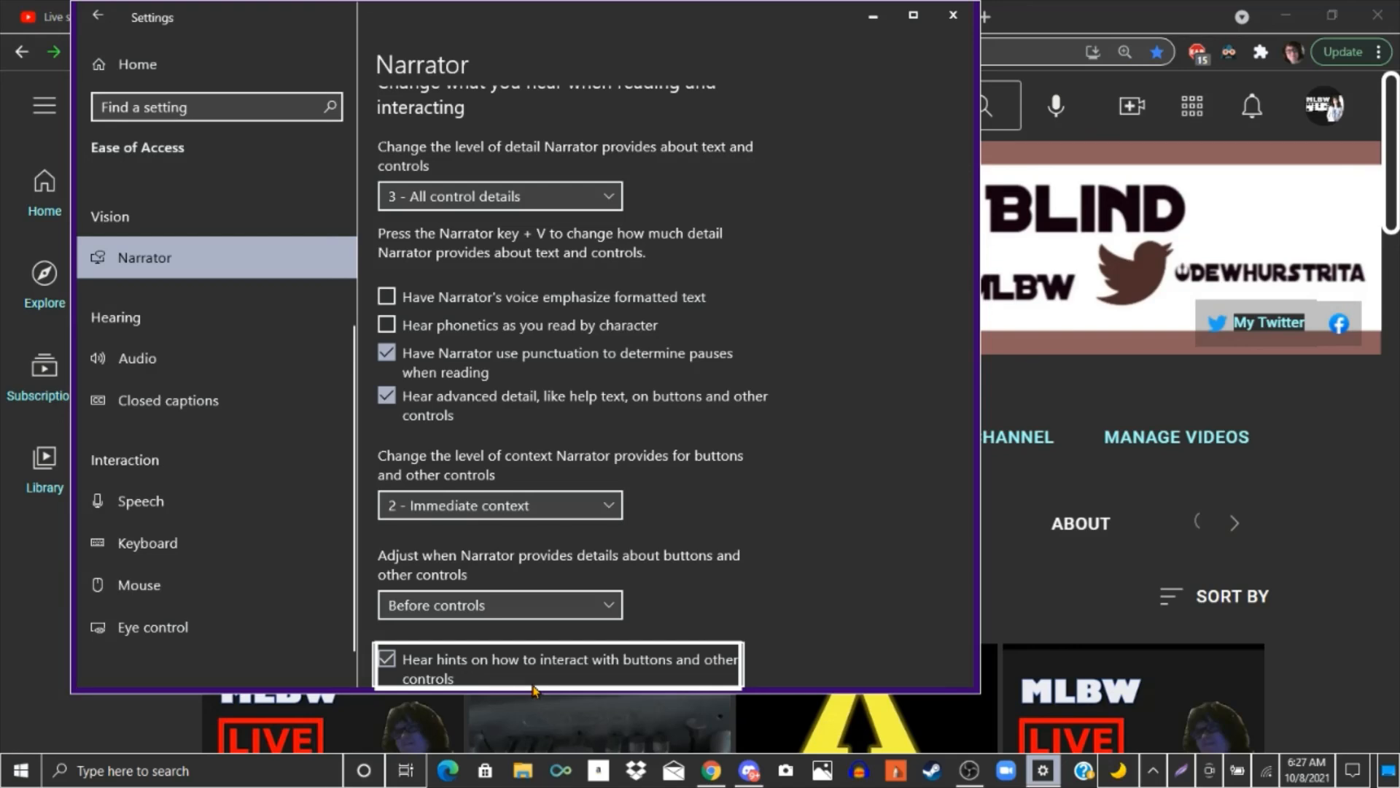
{"action": "key", "text": "Tab"}
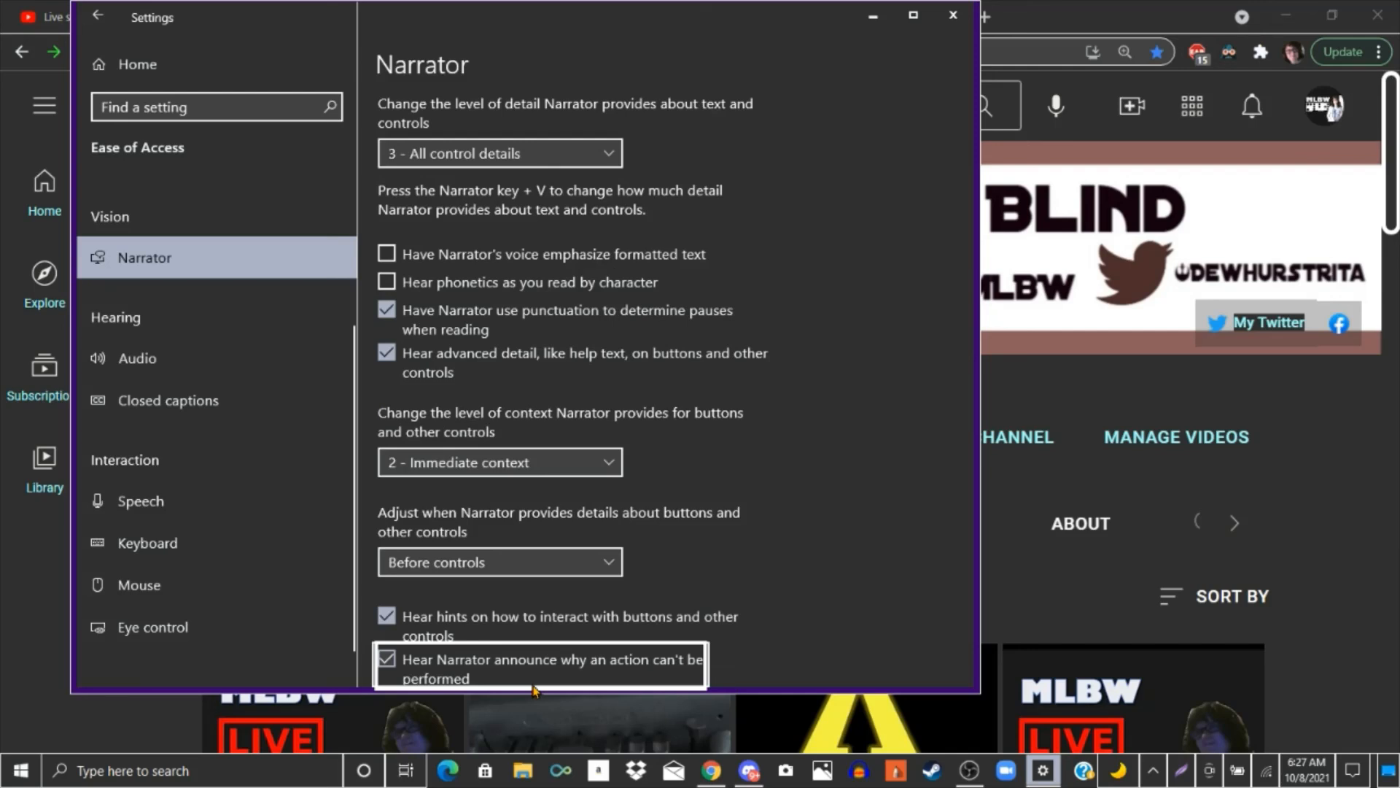
{"action": "key", "text": "Tab"}
{"action": "key", "text": "Down"}
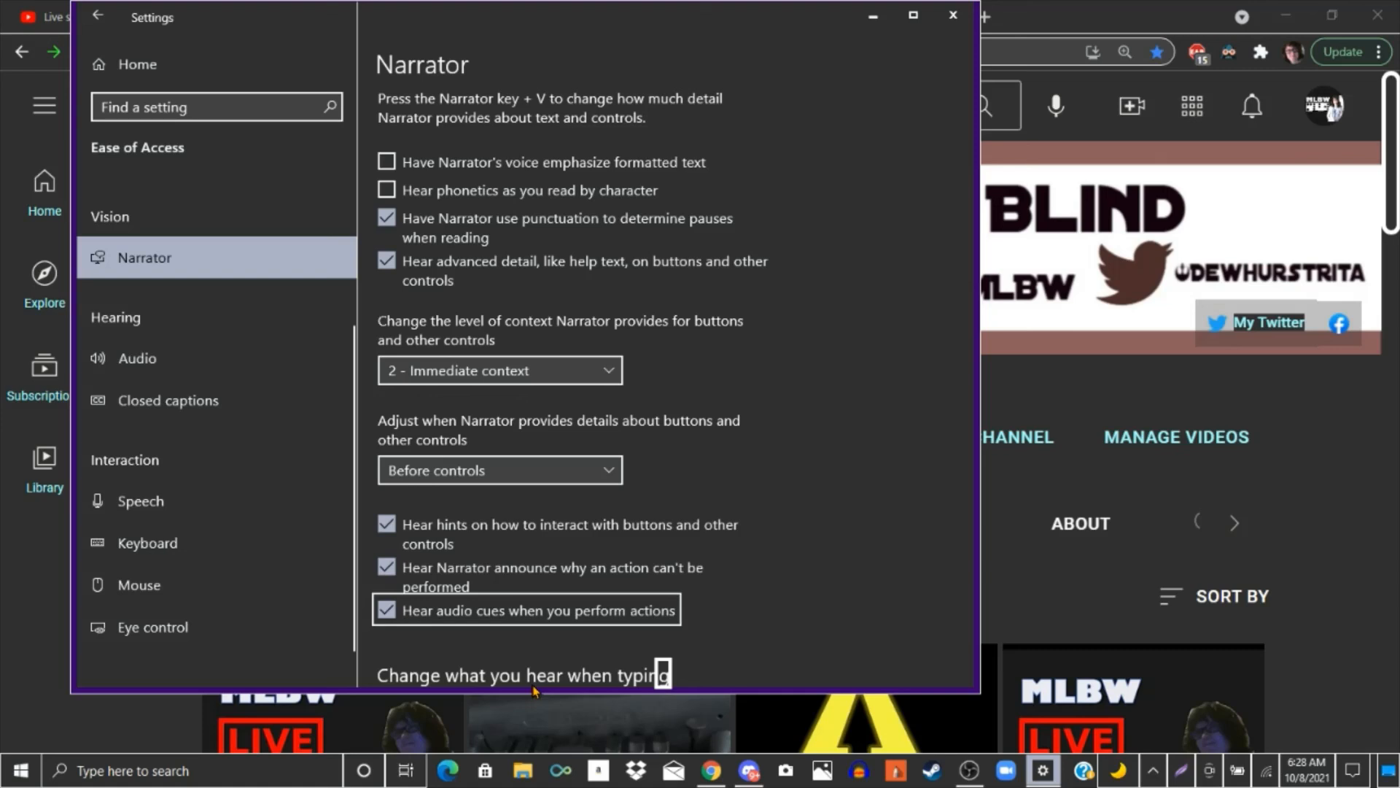
Return to the beginning of the Settings window and move the focus to its Close control
{"action": "key", "text": "ctrl+Home"}
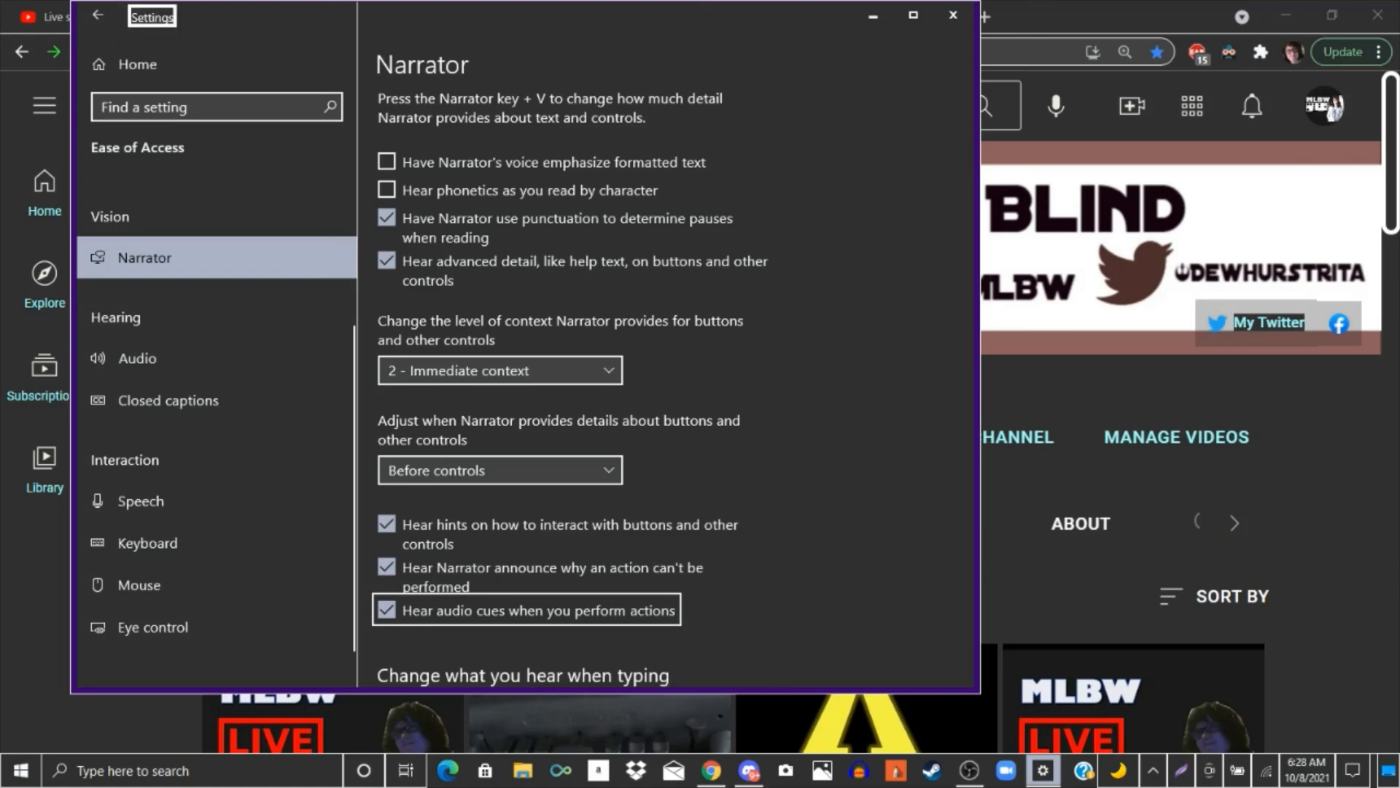
{"action": "key", "text": "Down"}
{"action": "key", "text": "Up"}
{"action": "key", "text": "Up"}
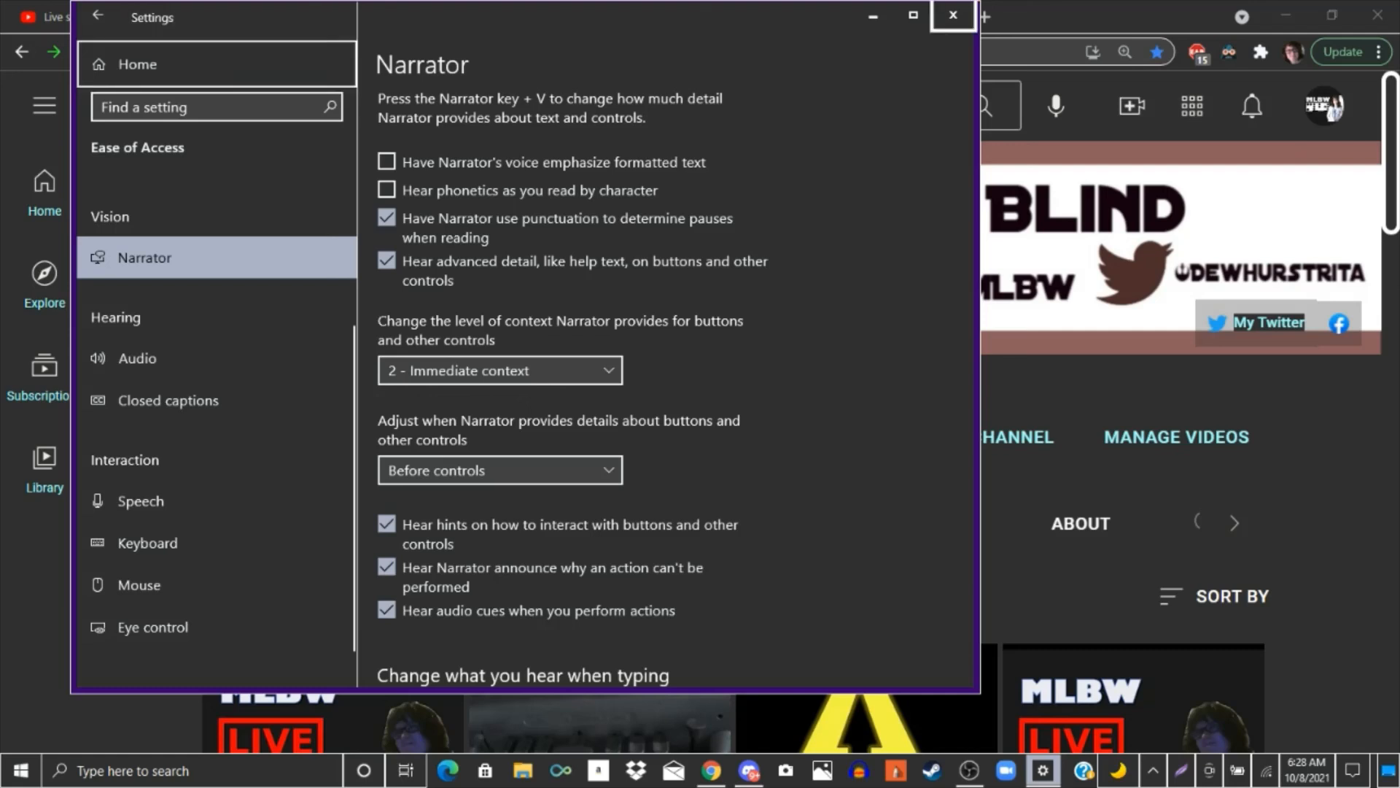